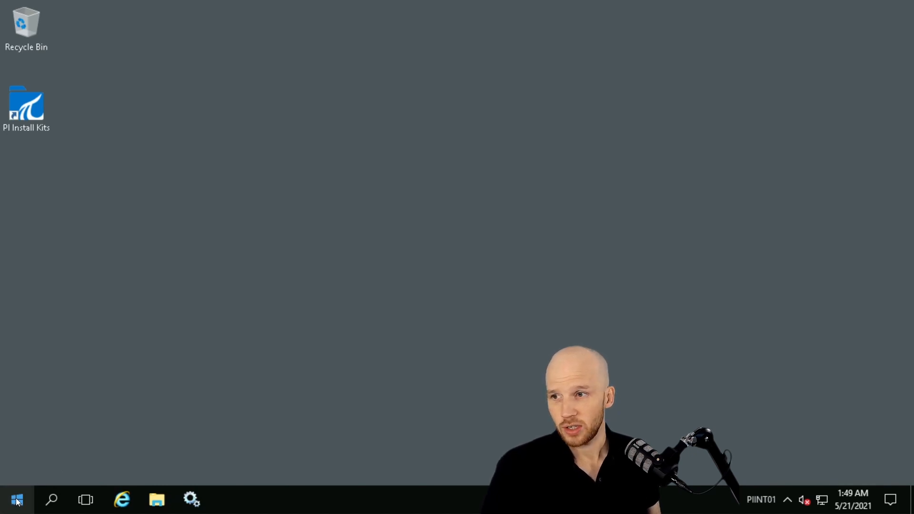
- Launch PISDKUtility (64-bit) from the PI System programs and connect to the PISRV01.PISCHOOL.INT server
{"action": "left_click", "coordinate": [16, 499]}
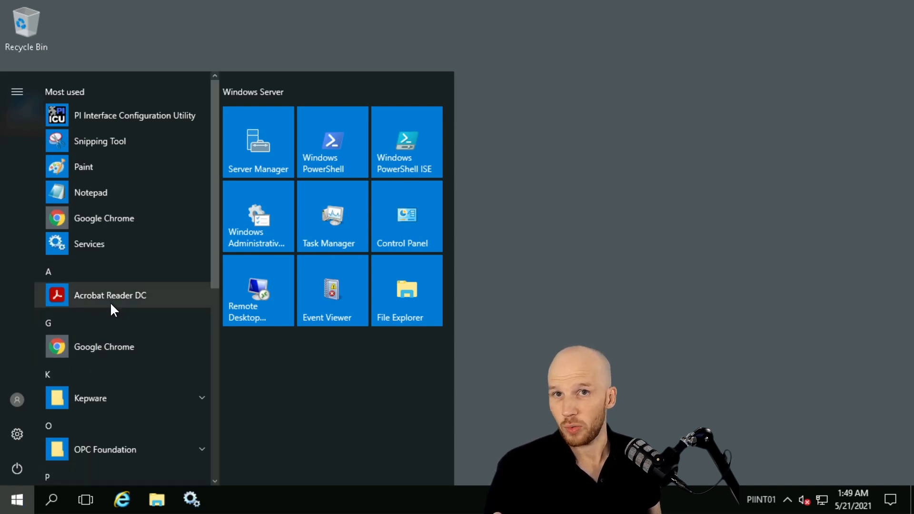
{"action": "scroll", "coordinate": [110, 303], "scroll_direction": "down", "scroll_amount": 4}
{"action": "left_click", "coordinate": [103, 253]}
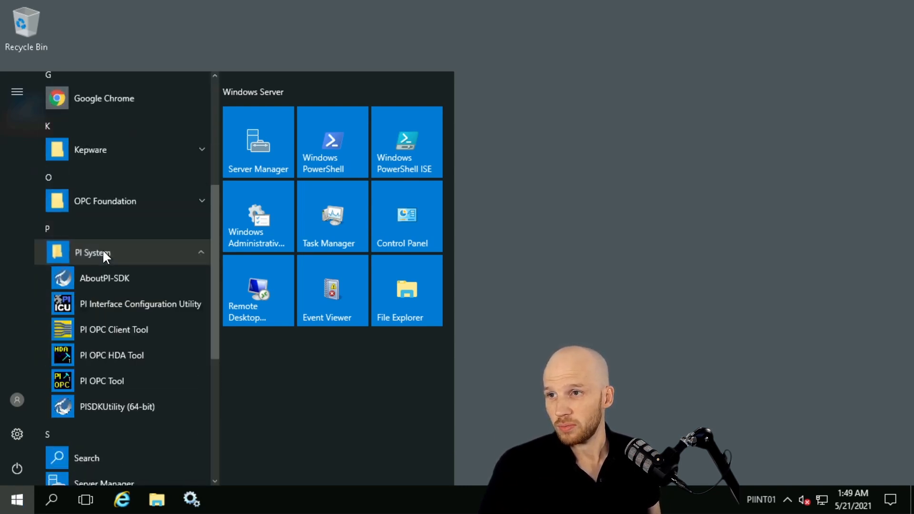
{"action": "left_click", "coordinate": [128, 406]}
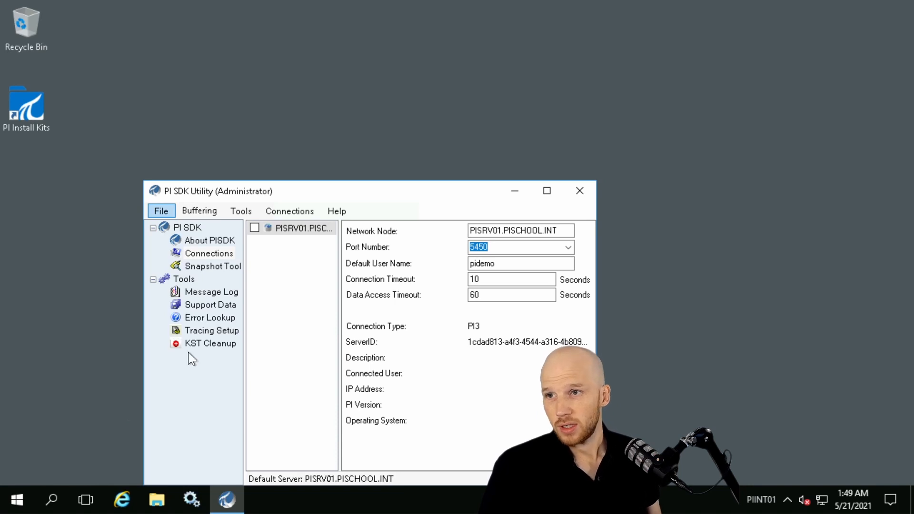
{"action": "left_click_drag", "start_coordinate": [272, 187], "coordinate": [219, 94]}
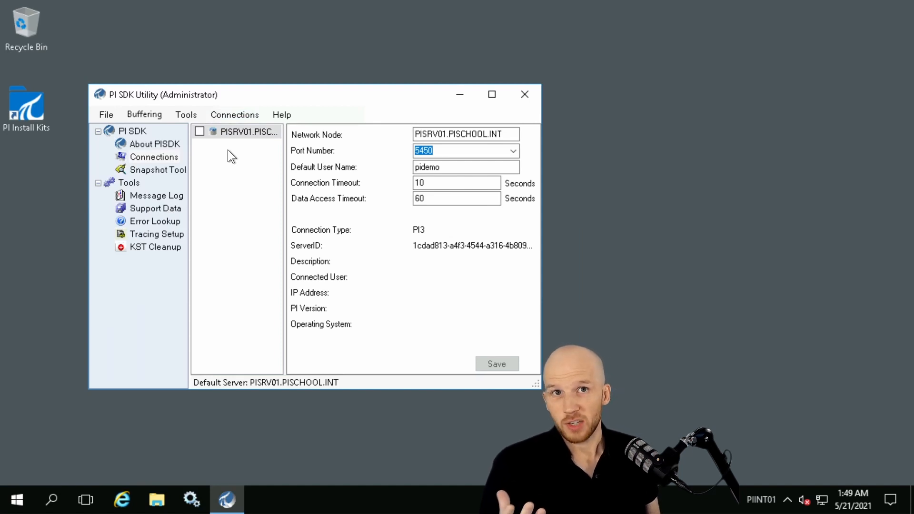
{"action": "left_click", "coordinate": [199, 130]}
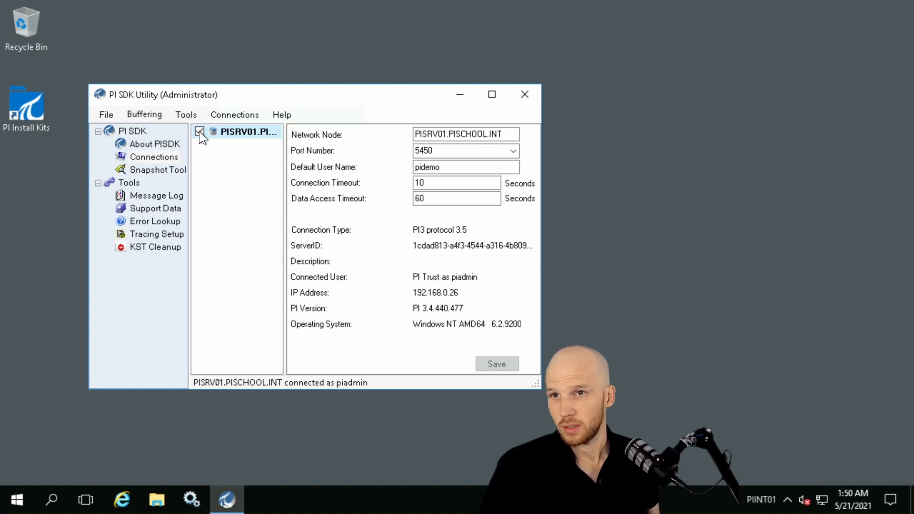
- Check the identity mappings in PI System Management Tools on the PISRV01 machine, then return to the PIINT01 machine
{"action": "mouse_move", "coordinate": [228, 4]}
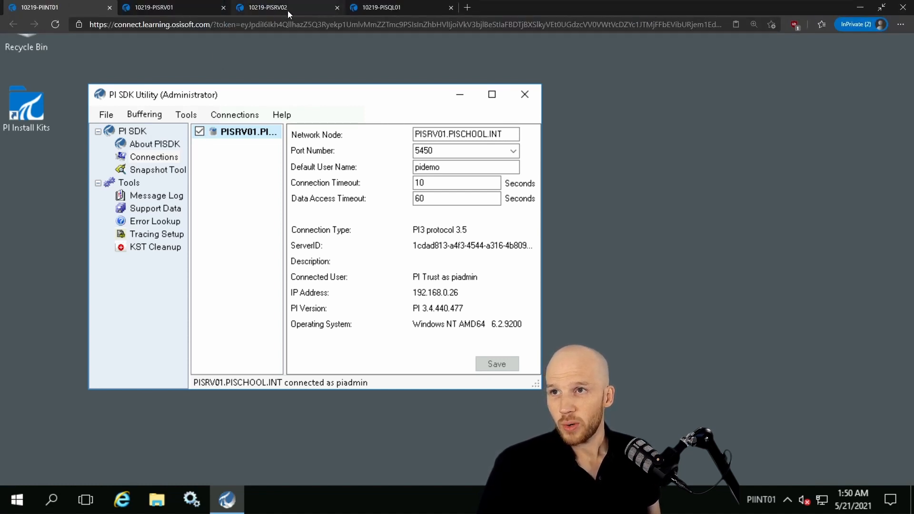
{"action": "left_click", "coordinate": [188, 11]}
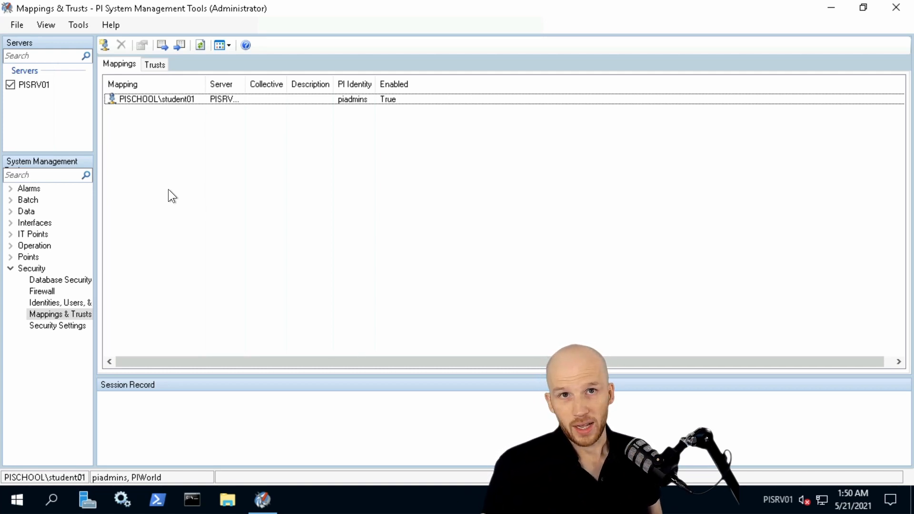
{"action": "left_click", "coordinate": [52, 8]}
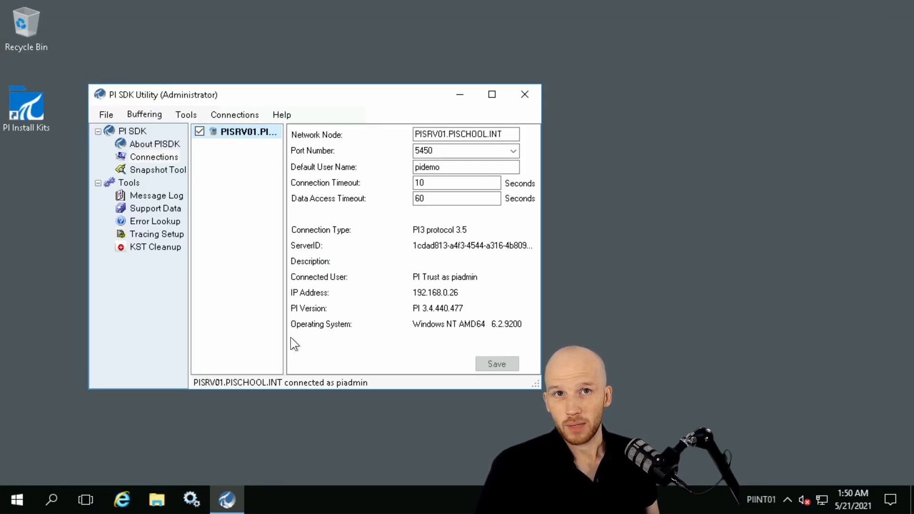
- Search for cmd on PIINT01 and open a Command Prompt
{"action": "left_click", "coordinate": [15, 510]}
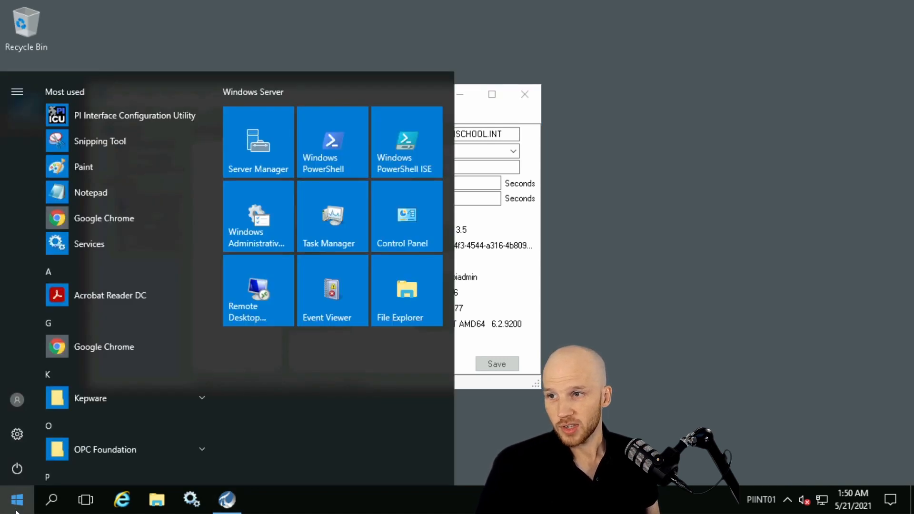
{"action": "left_click", "coordinate": [16, 511]}
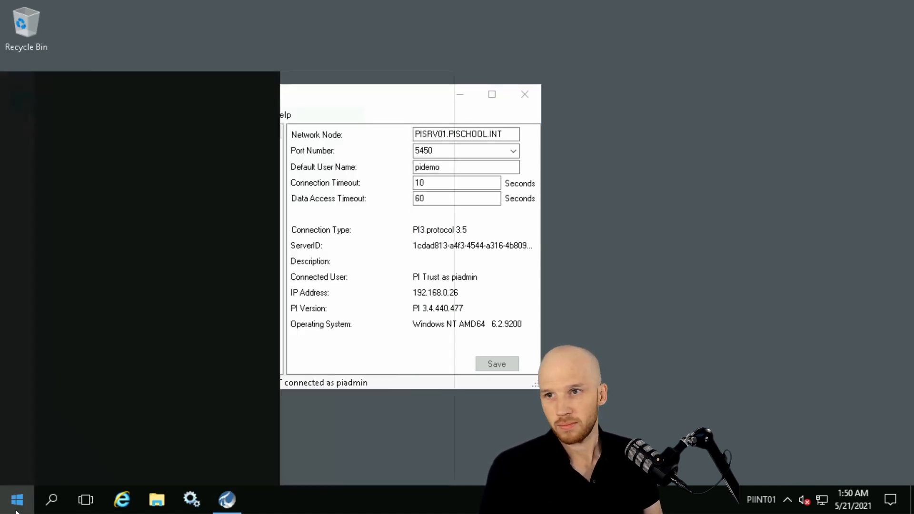
{"action": "type", "text": "c"}
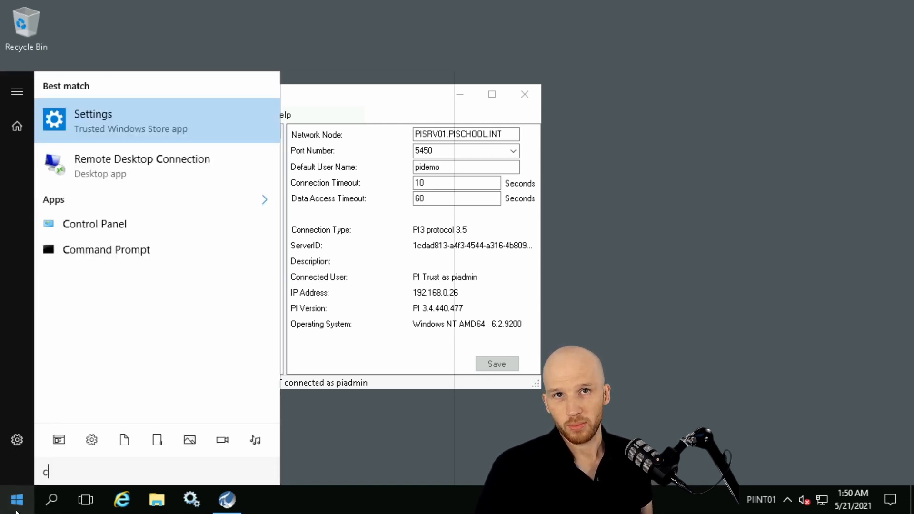
{"action": "type", "text": "md"}
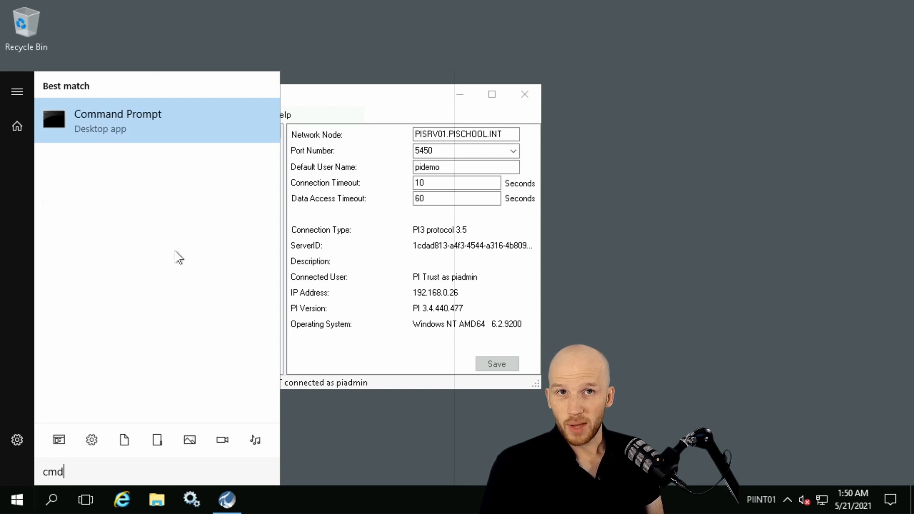
{"action": "left_click", "coordinate": [182, 121]}
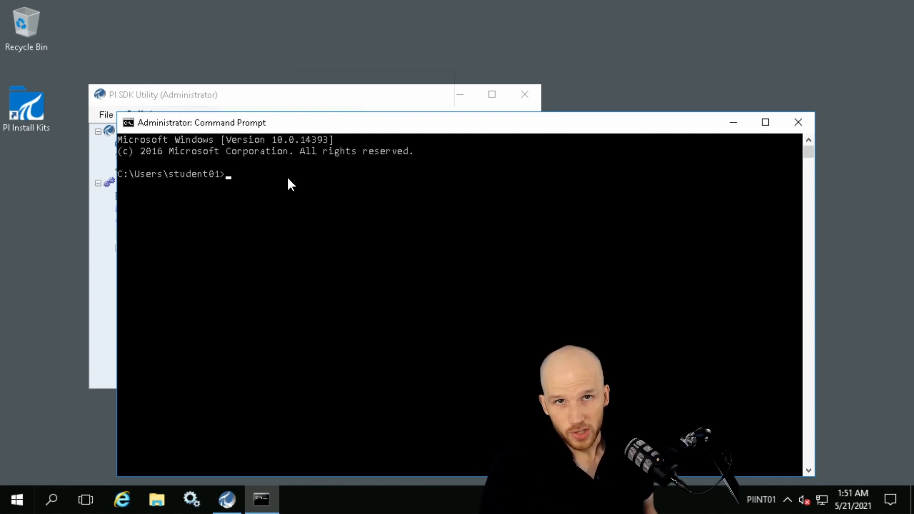
- Store a Windows credential with CMDKEY for PISRV01.PISCHOOL.INT, using user PISCHOOL\student01 and the account password
{"action": "type", "text": "CMDKEY /add:PISRV01.PISCHOOL.INT"}
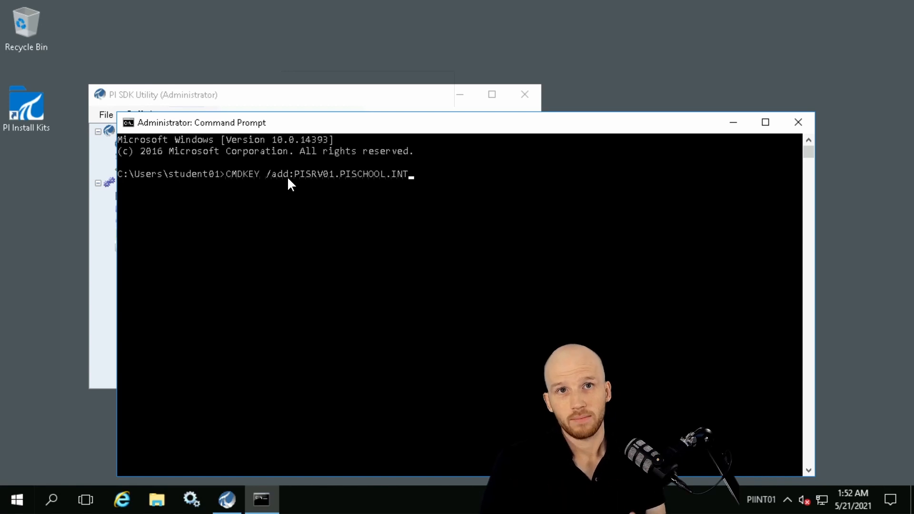
{"action": "type", "text": "/user:PISCHOOL\\student"}
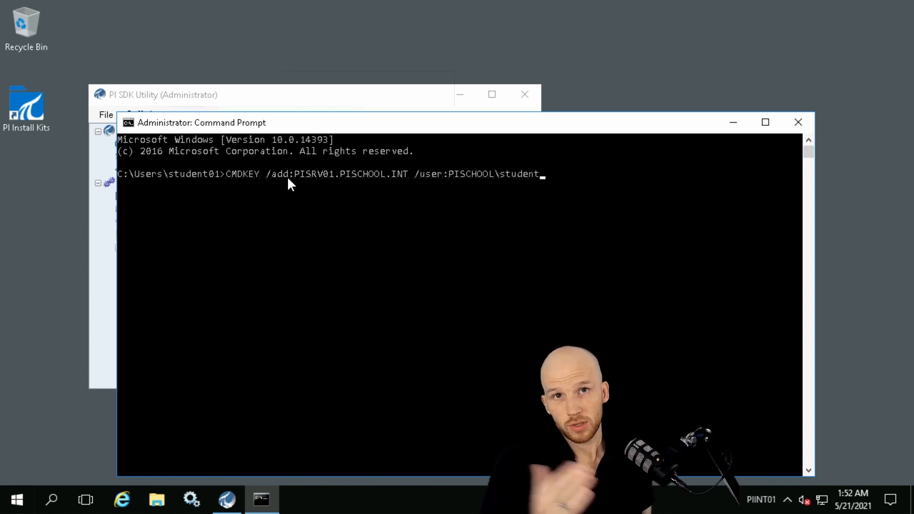
{"action": "type", "text": "01 /pass"}
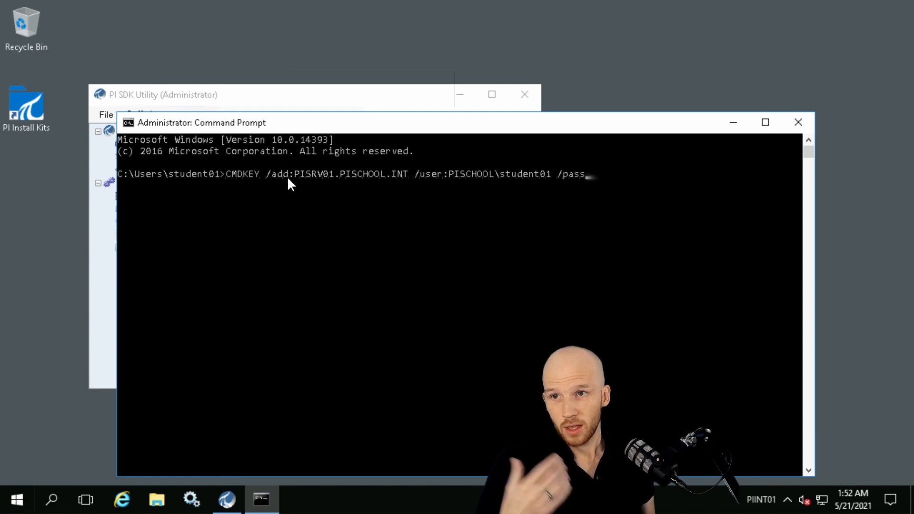
{"action": "type", "text": ":*************"}
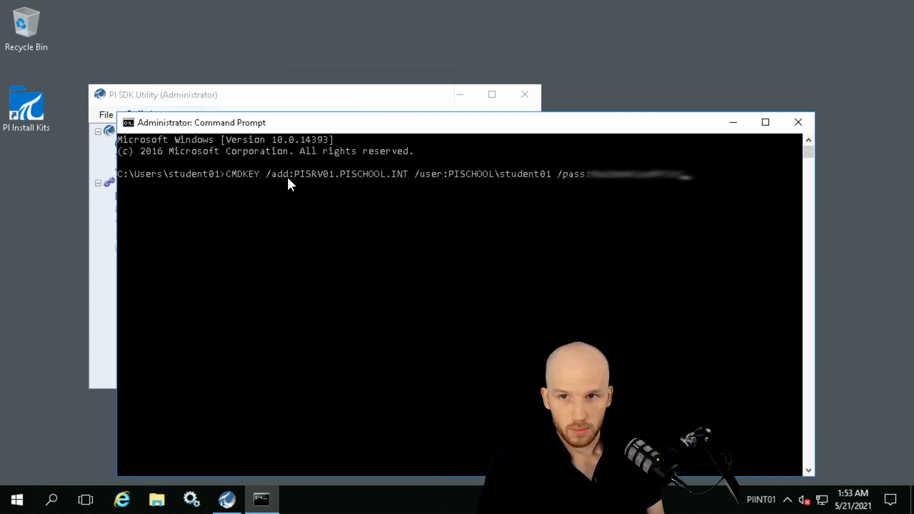
{"action": "key", "text": "Return"}
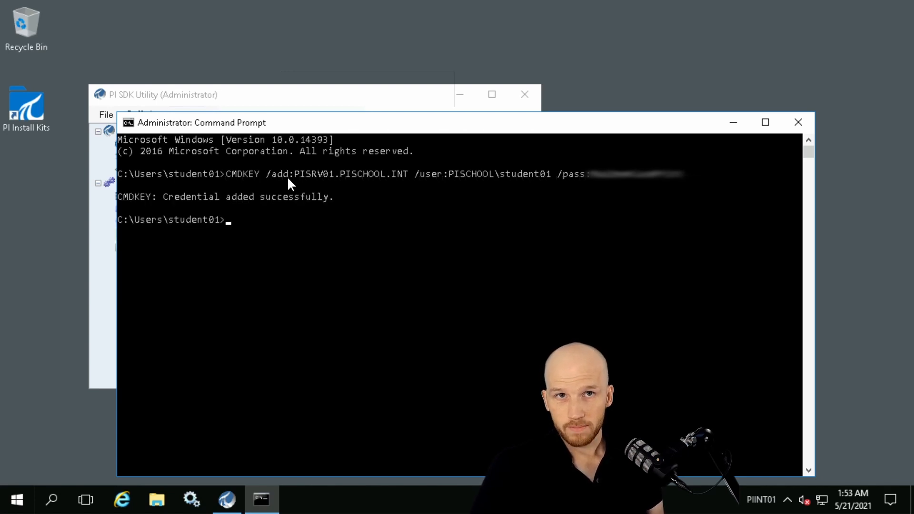
- Renew the PISRV01 connection in PI SDK Utility so that it uses the stored credential
{"action": "left_click", "coordinate": [265, 99]}
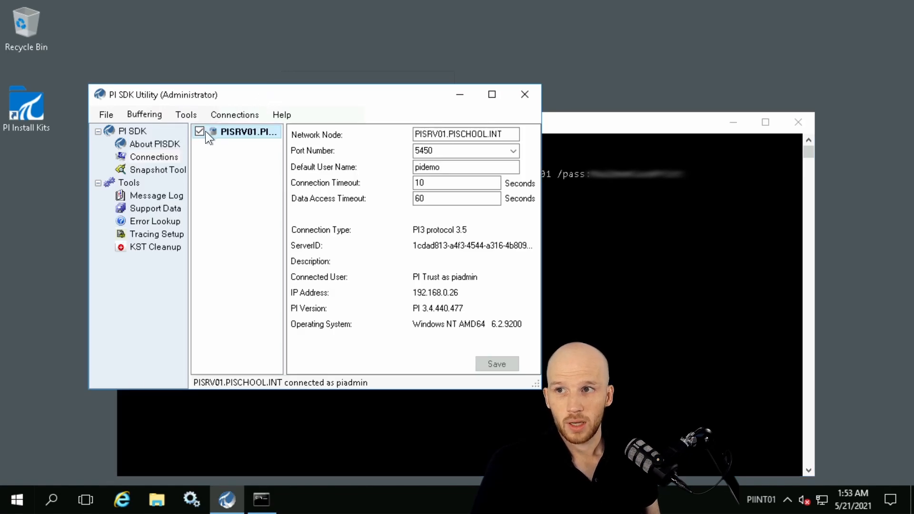
{"action": "mouse_move", "coordinate": [200, 130]}
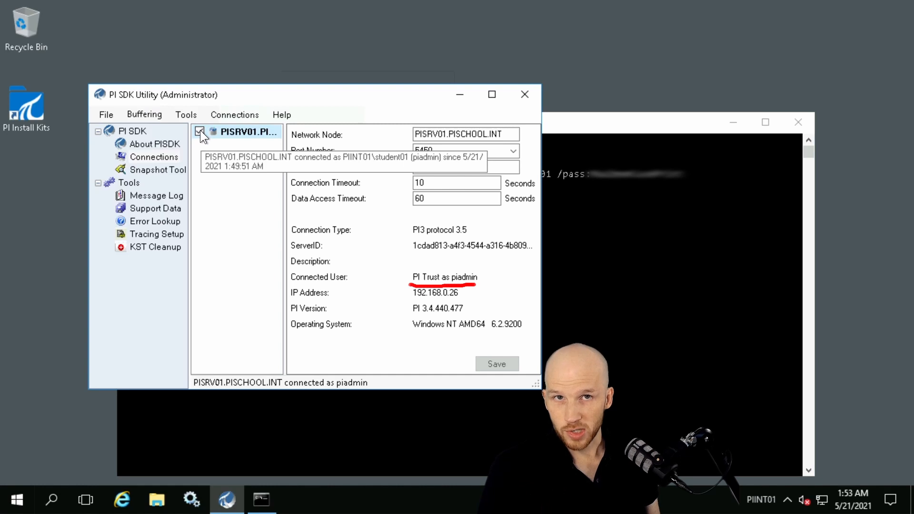
{"action": "left_click", "coordinate": [200, 131]}
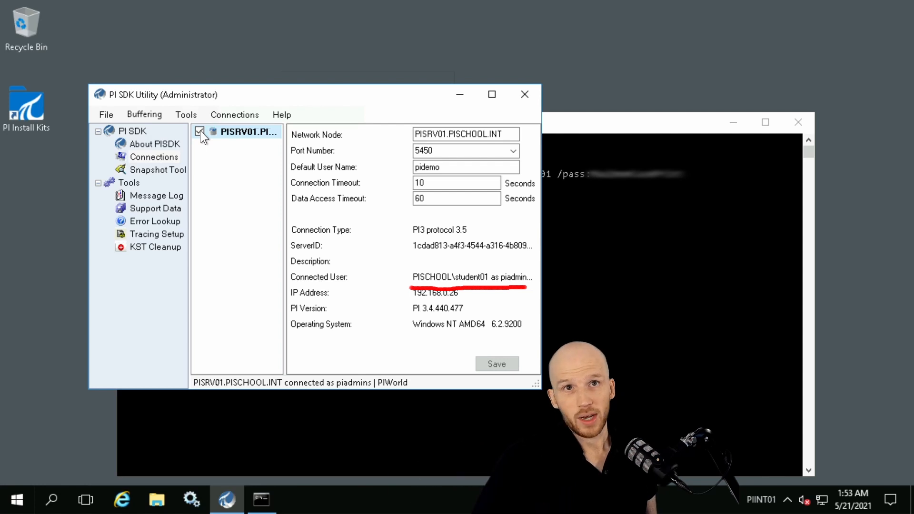
- Run whoami in the Command Prompt to check which Windows account is logged on
{"action": "left_click", "coordinate": [603, 124]}
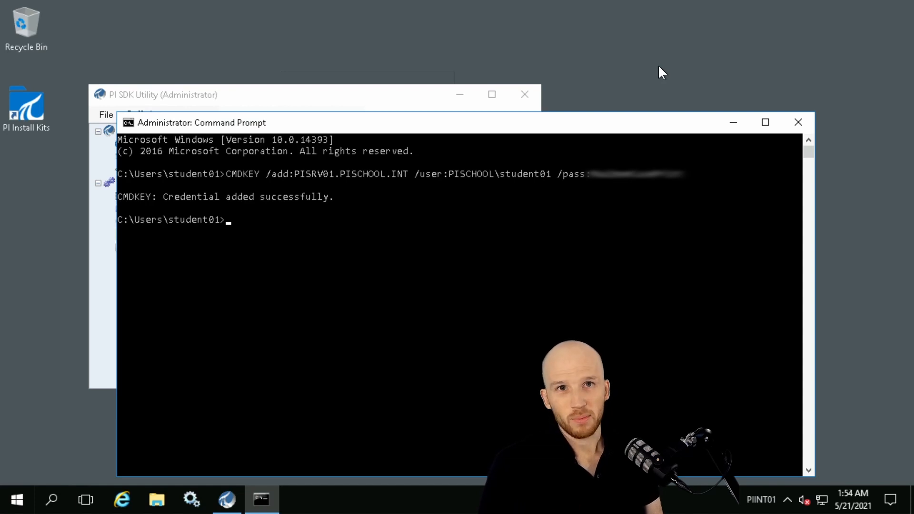
{"action": "type", "text": "whoam"}
{"action": "type", "text": "i"}
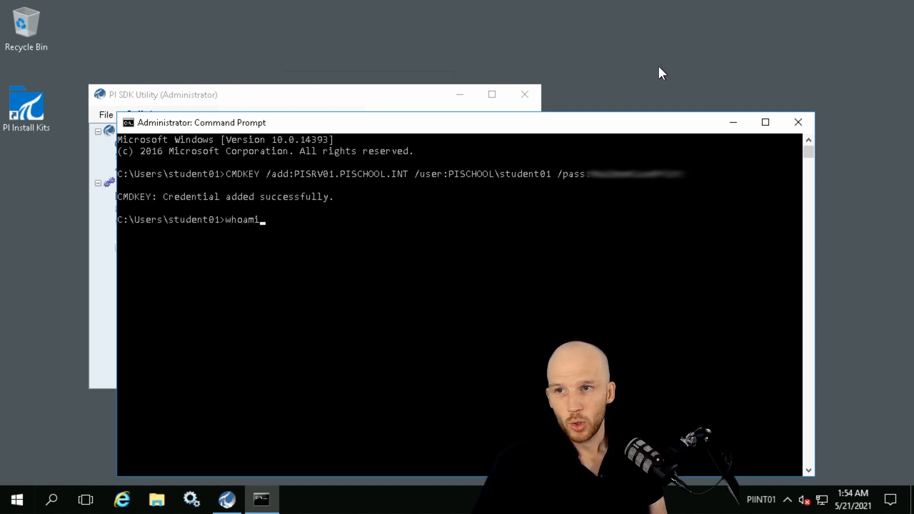
{"action": "key", "text": "Return"}
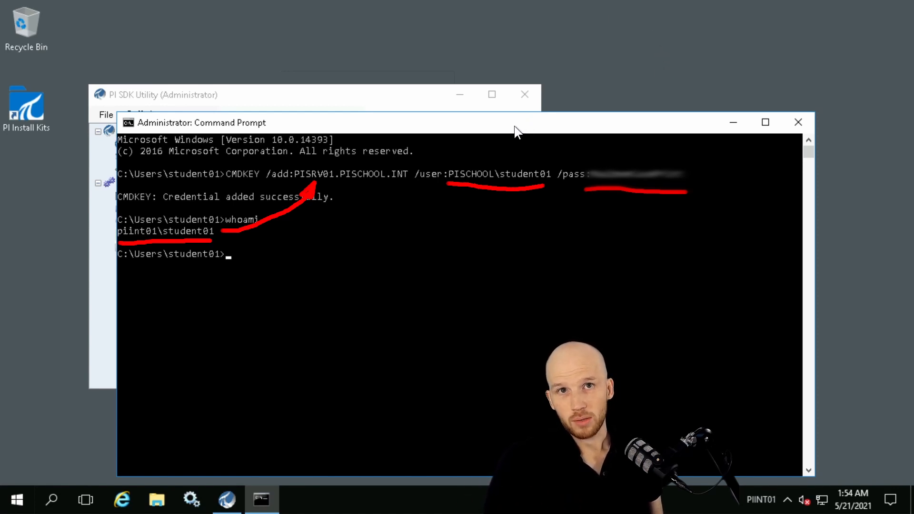
{"action": "left_click_drag", "start_coordinate": [514, 126], "coordinate": [538, 69]}
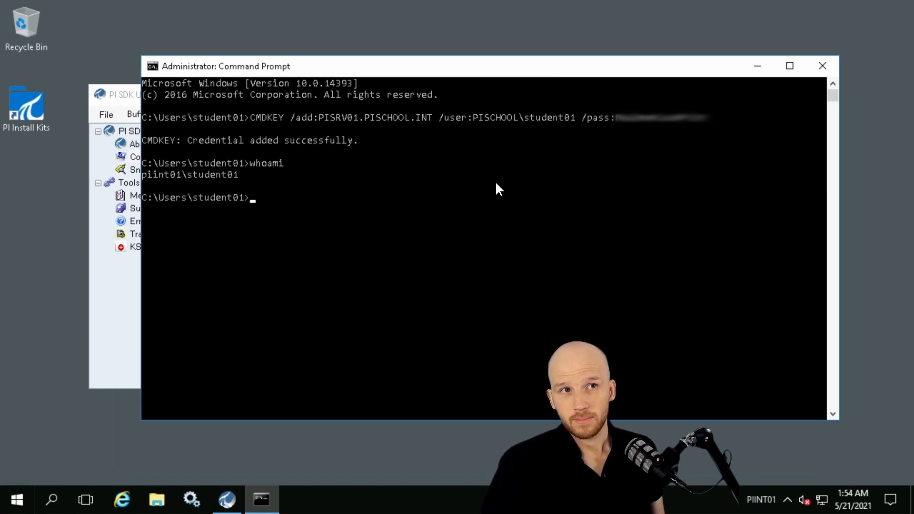
- Switch to the PISRV01 machine and show the PI Identities under Identities, Users, & Groups in PI System Management Tools
{"action": "mouse_move", "coordinate": [280, 2]}
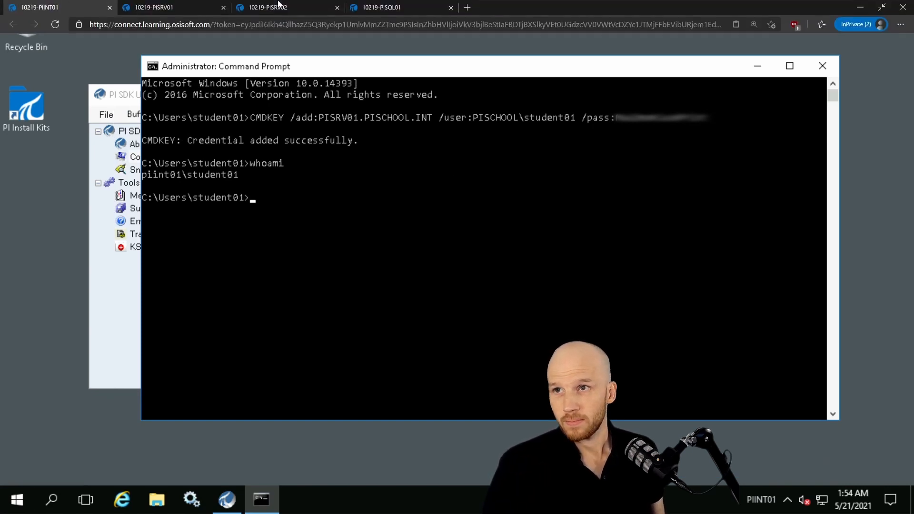
{"action": "left_click", "coordinate": [163, 7]}
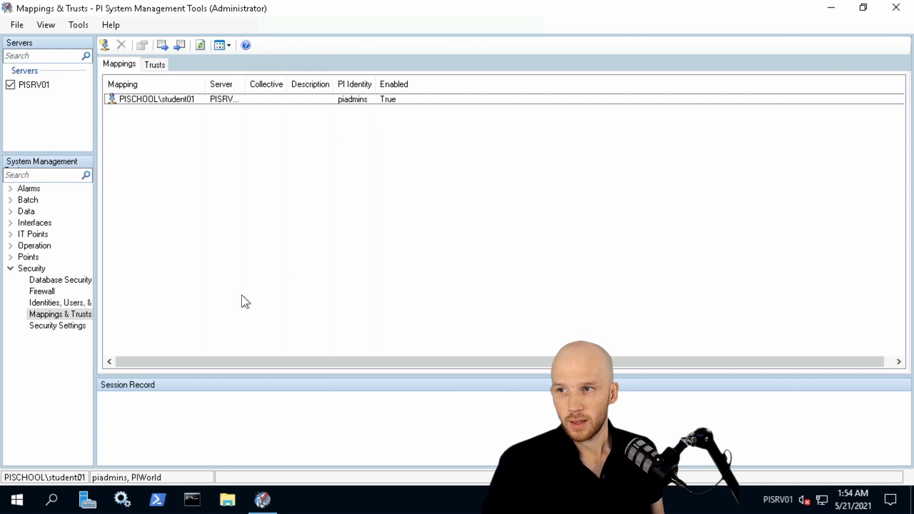
{"action": "left_click", "coordinate": [59, 302]}
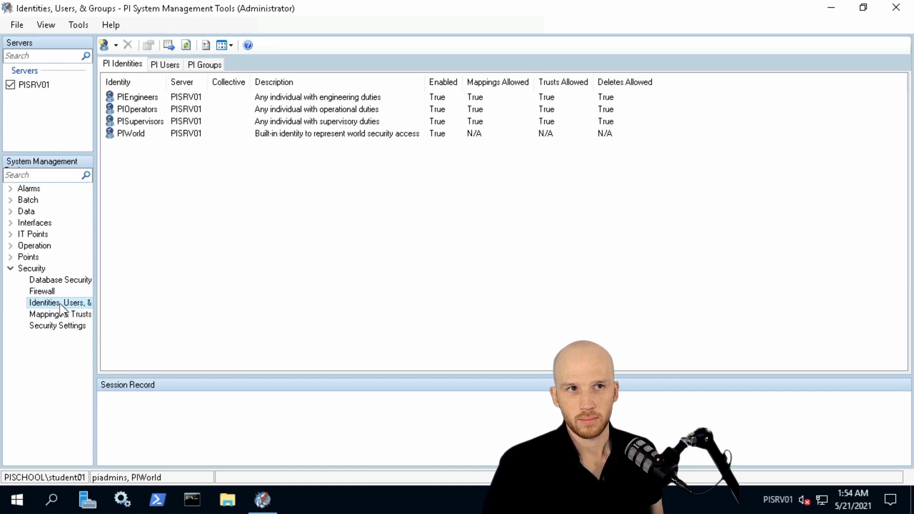
{"action": "left_click", "coordinate": [187, 192]}
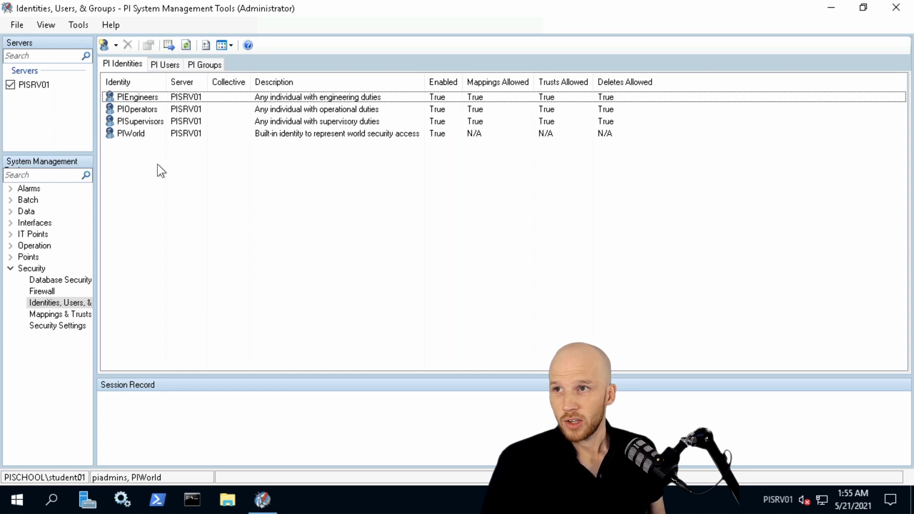
- Create the identity PIINT01-OPC on server PISRV01 with the description "Buffer and OPC Interface on PIINT01"
{"action": "left_click", "coordinate": [106, 45]}
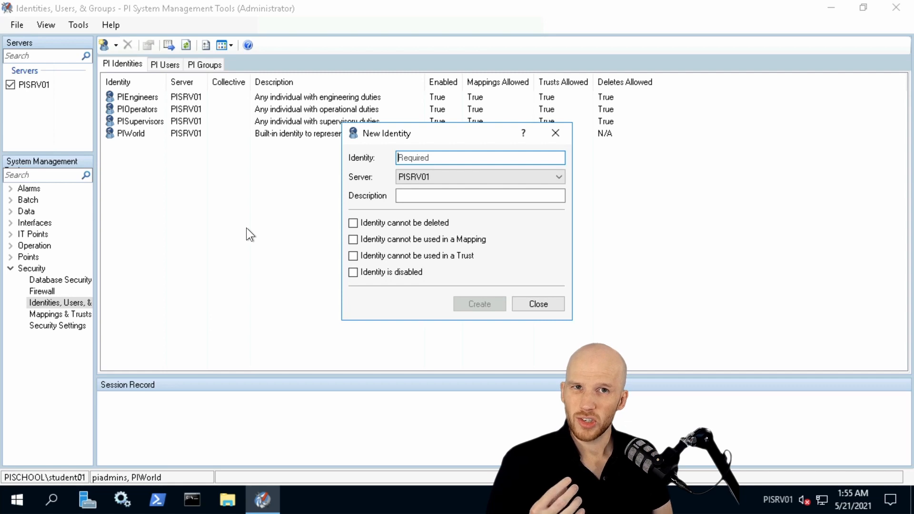
{"action": "type", "text": "PIINT01-OPC"}
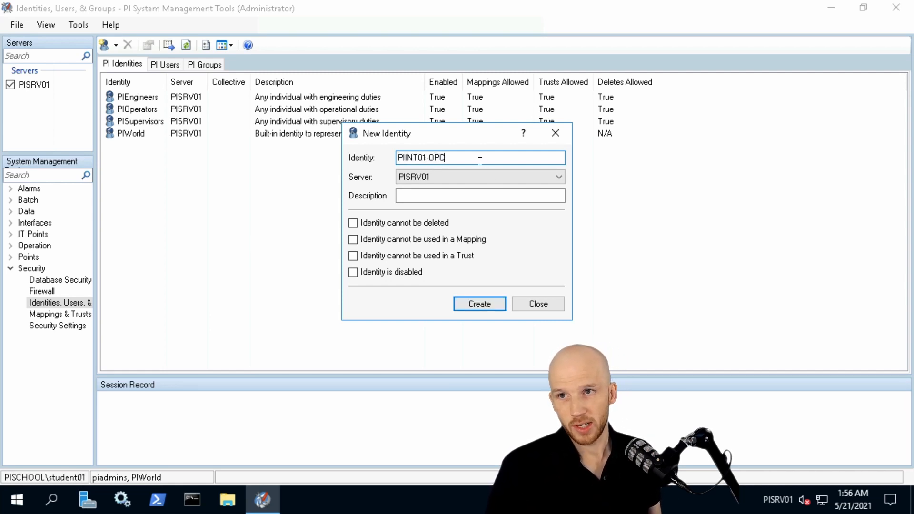
{"action": "left_click", "coordinate": [458, 196]}
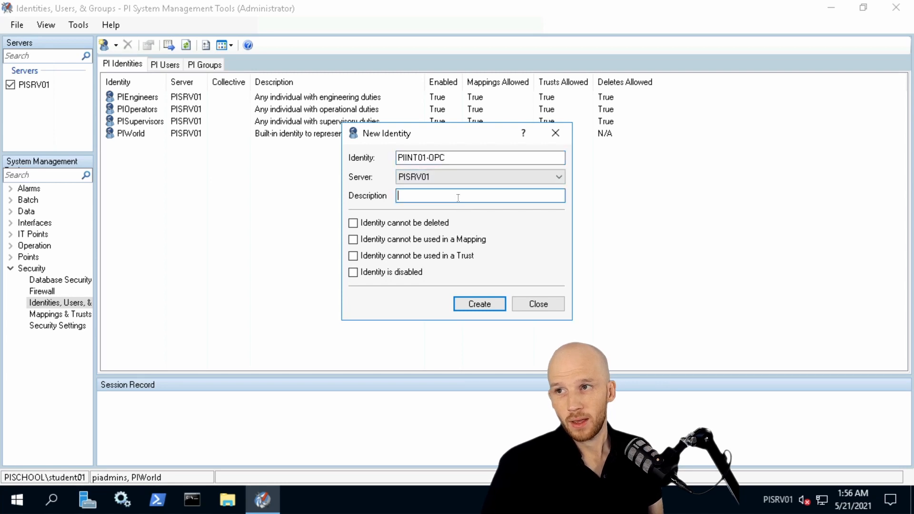
{"action": "type", "text": "Buffer "}
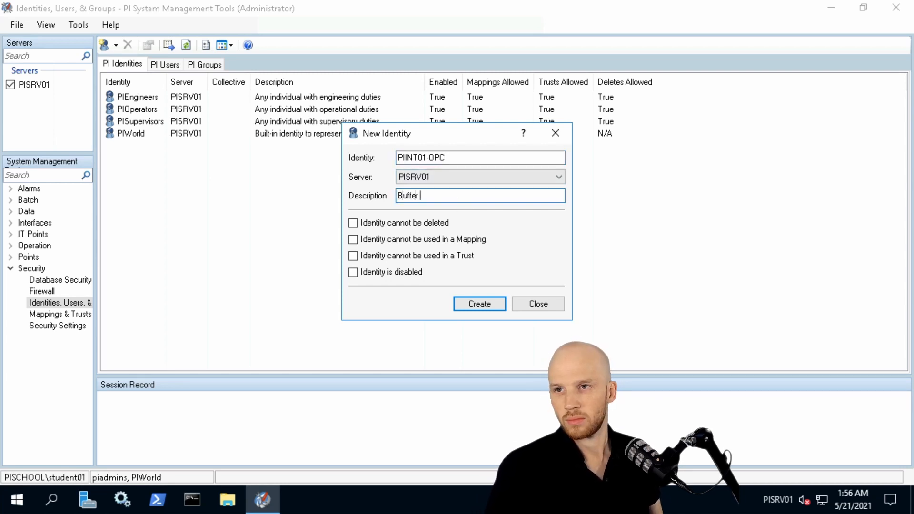
{"action": "type", "text": "and OPC Interface on PIINT01"}
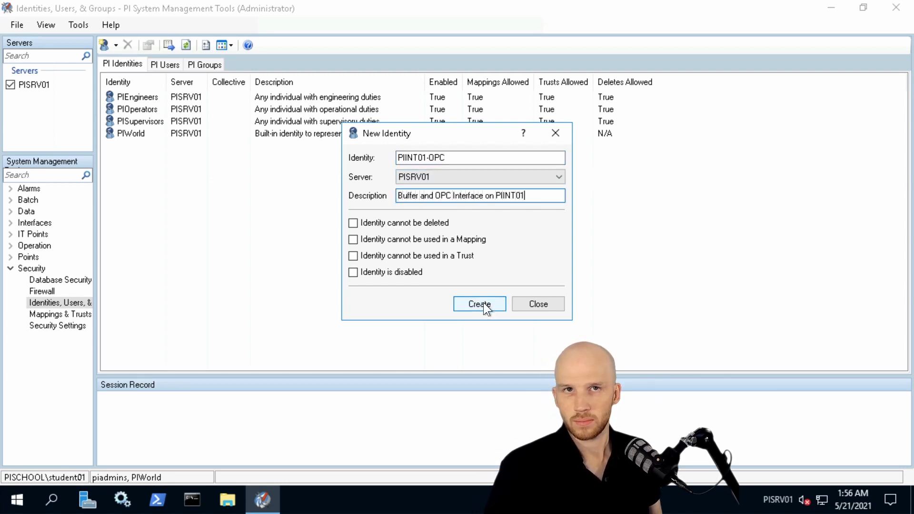
{"action": "left_click", "coordinate": [484, 303]}
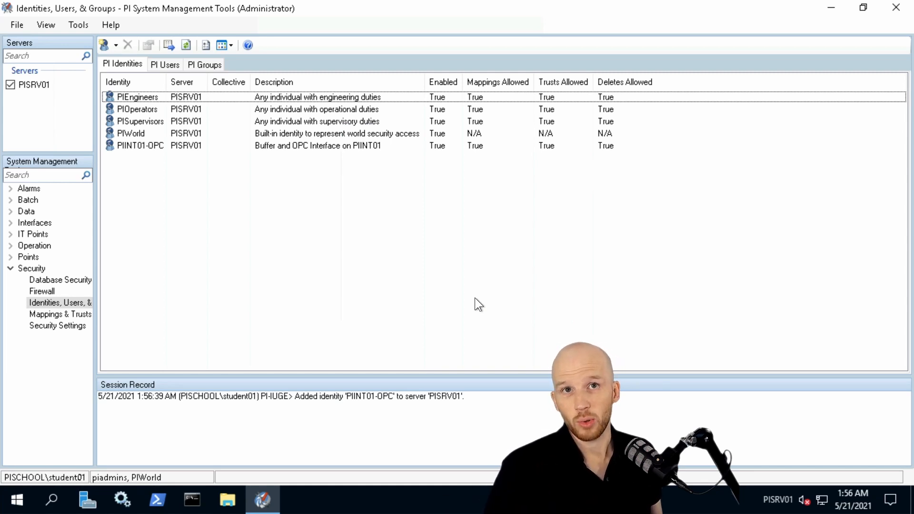
- Open Excel 2016 on PISRV01 and create a blank workbook
{"action": "left_click", "coordinate": [4, 506]}
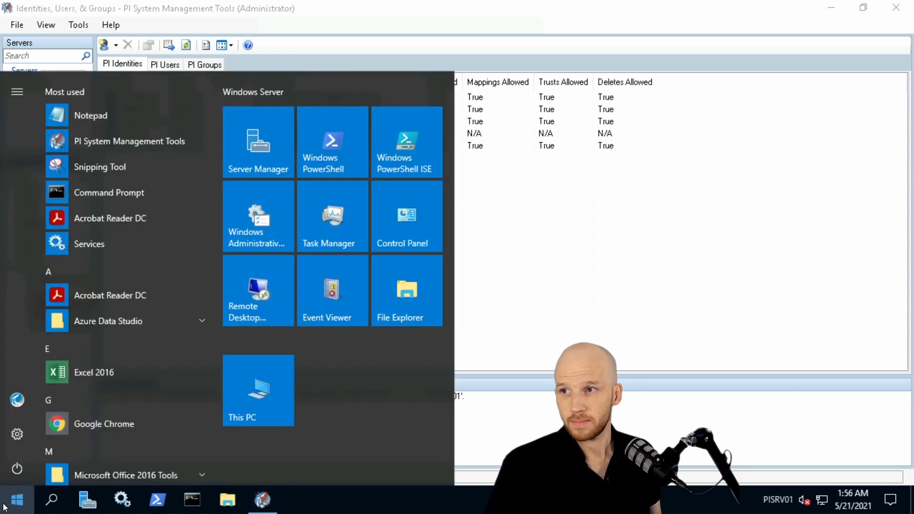
{"action": "left_click", "coordinate": [111, 366]}
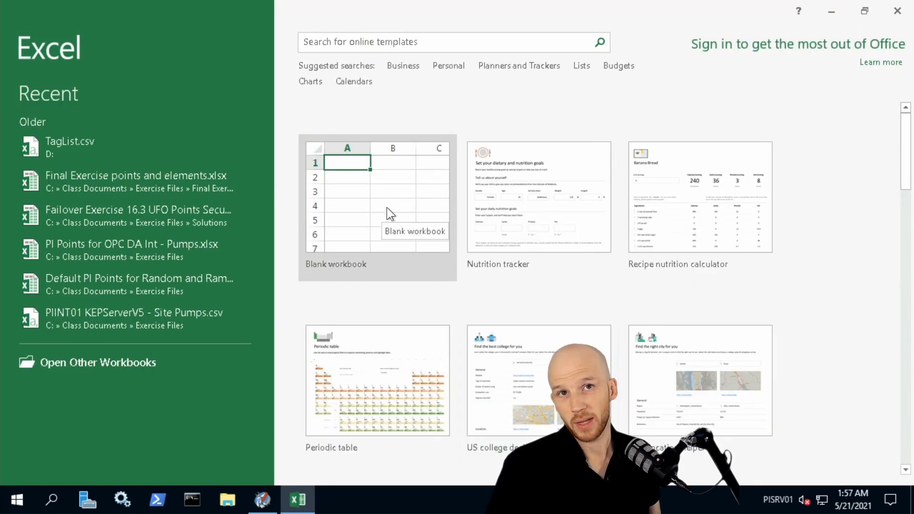
{"action": "left_click", "coordinate": [386, 207]}
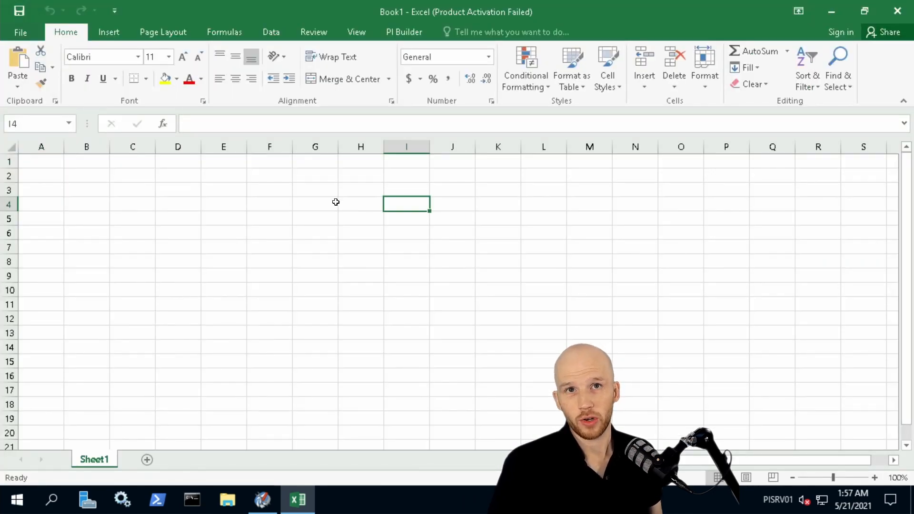
- Use PI Builder to find the PI points on PISRV01 with point source PIINT01-OPC and accept all results for retrieval
{"action": "left_click", "coordinate": [412, 34]}
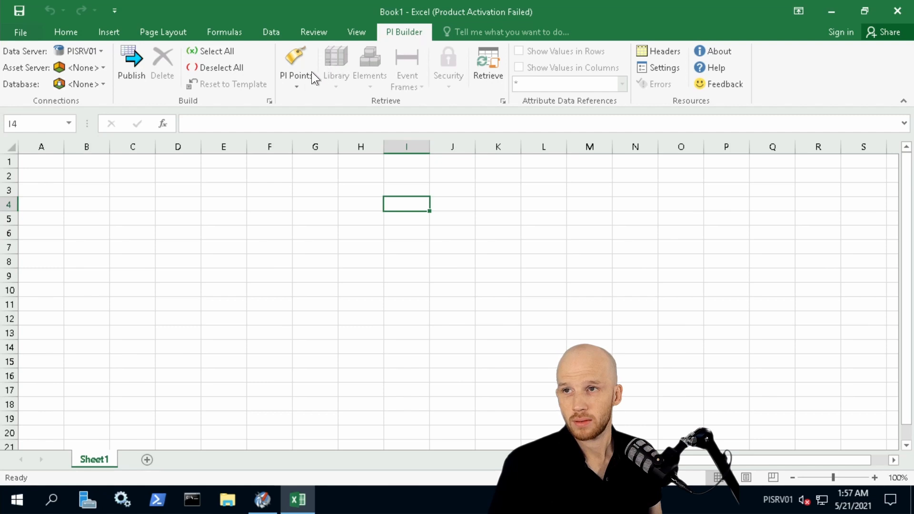
{"action": "left_click", "coordinate": [290, 80]}
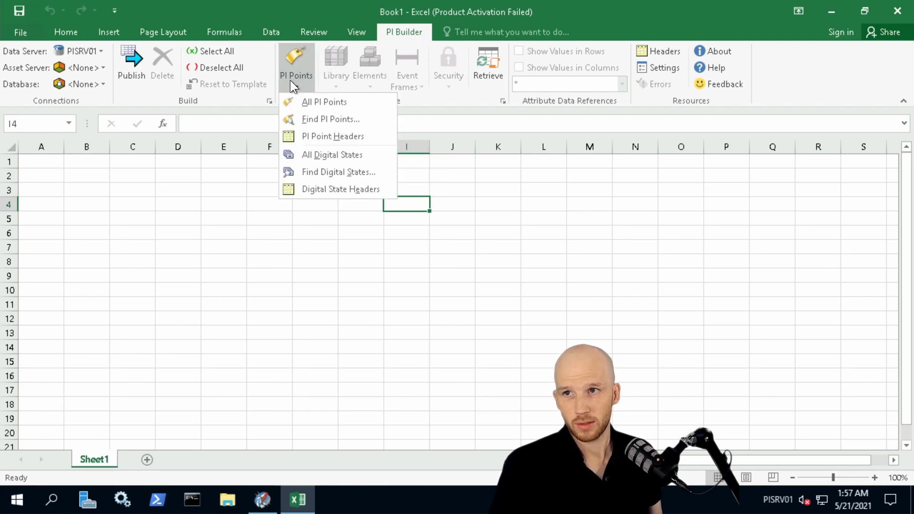
{"action": "left_click", "coordinate": [299, 120]}
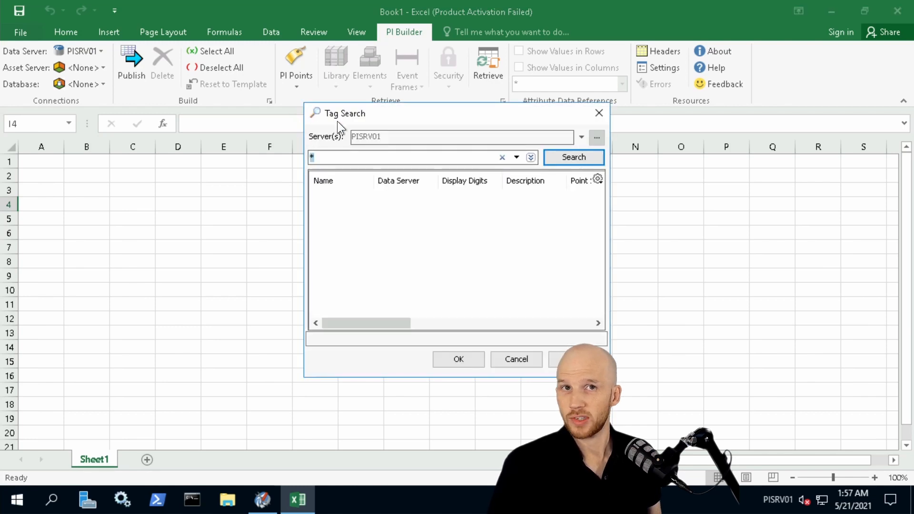
{"action": "left_click", "coordinate": [531, 158]}
{"action": "left_click", "coordinate": [446, 189]}
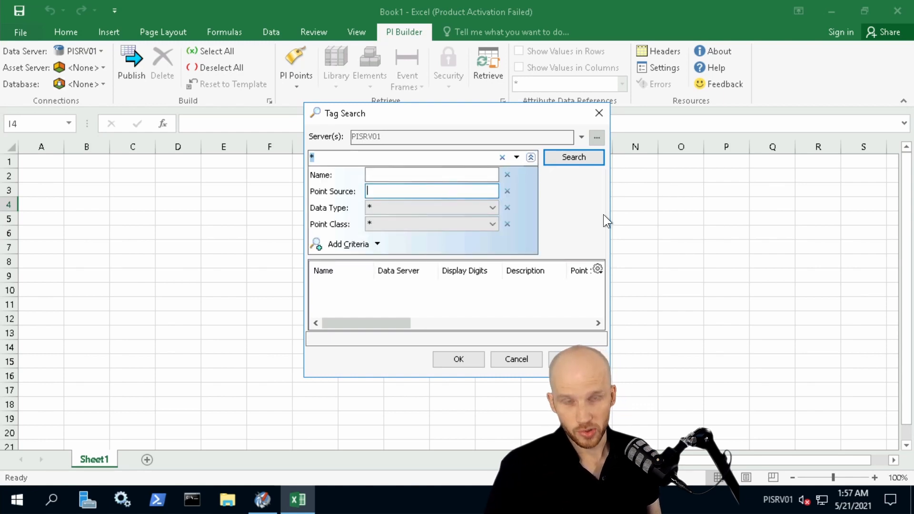
{"action": "type", "text": "PIINT01-OPC"}
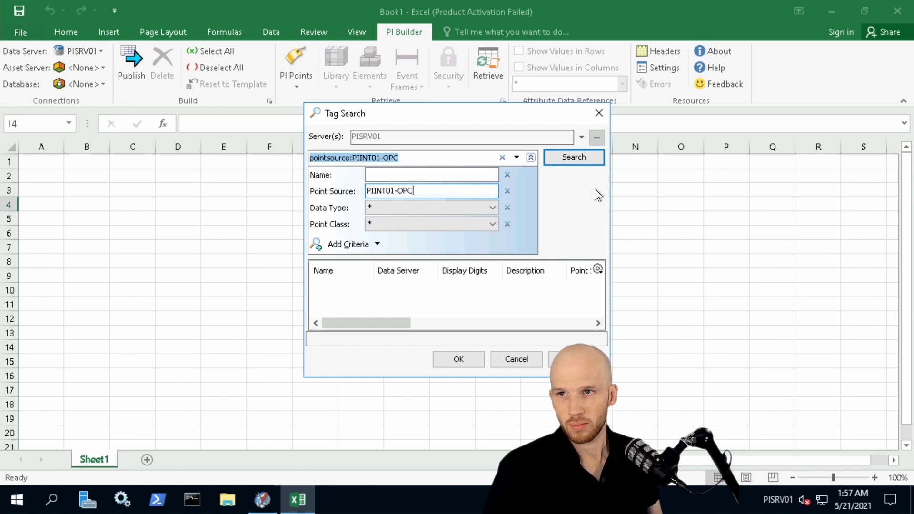
{"action": "left_click", "coordinate": [579, 157]}
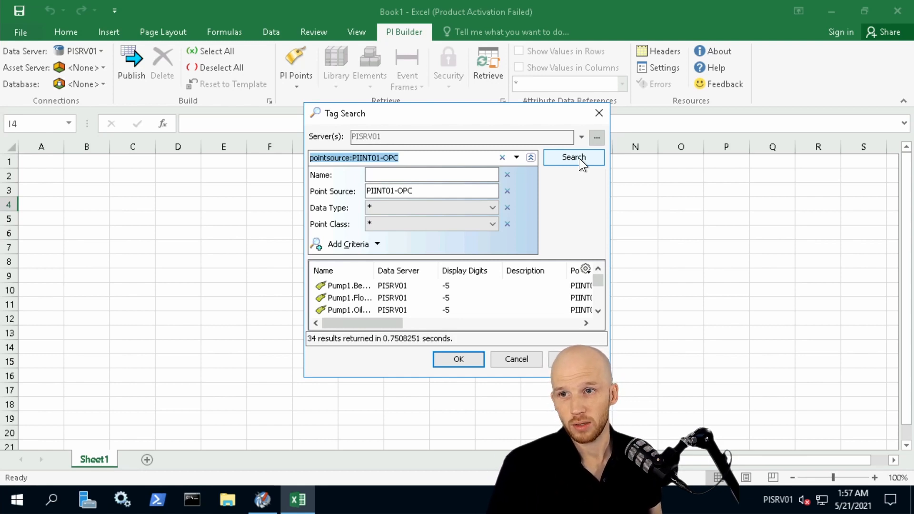
{"action": "left_click", "coordinate": [458, 360]}
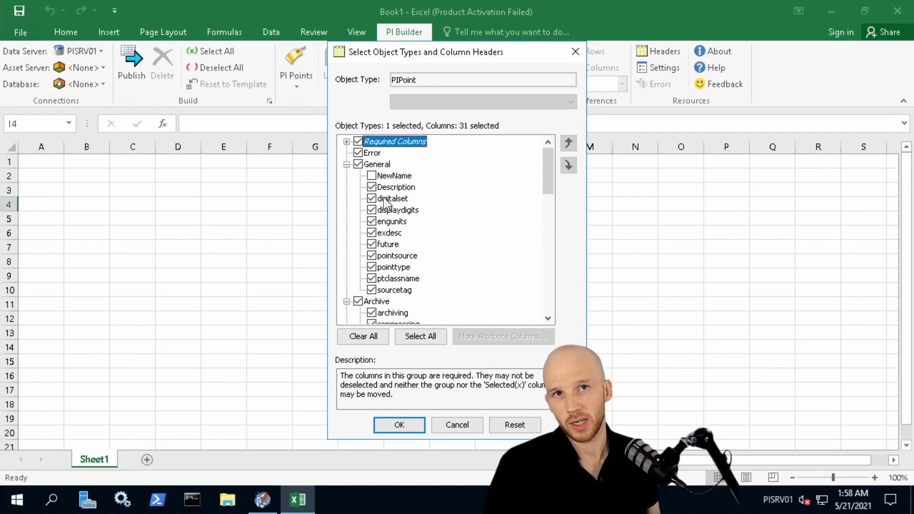
- Clear the optional column headers, include only the Security columns datasecurity and ptsecurity, and retrieve the found PI points into the sheet
{"action": "left_click", "coordinate": [361, 336]}
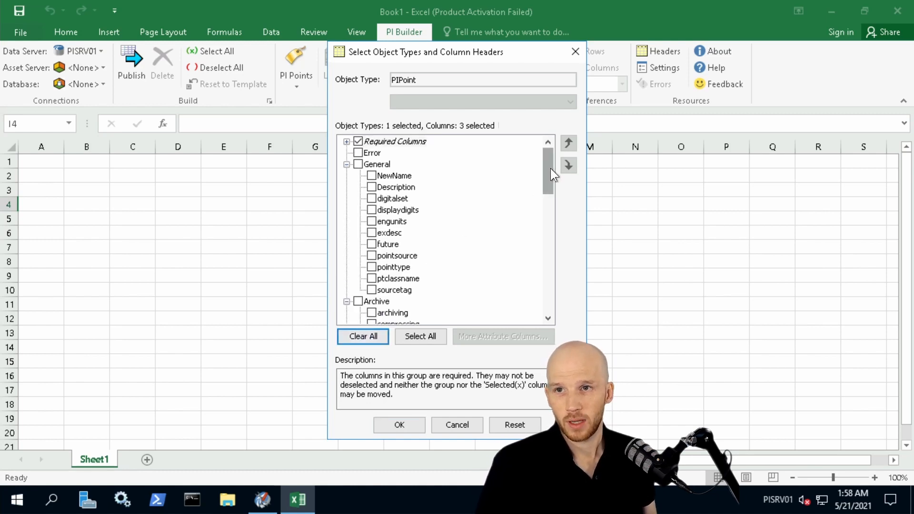
{"action": "left_click_drag", "start_coordinate": [552, 179], "coordinate": [545, 280]}
{"action": "left_click", "coordinate": [358, 232]}
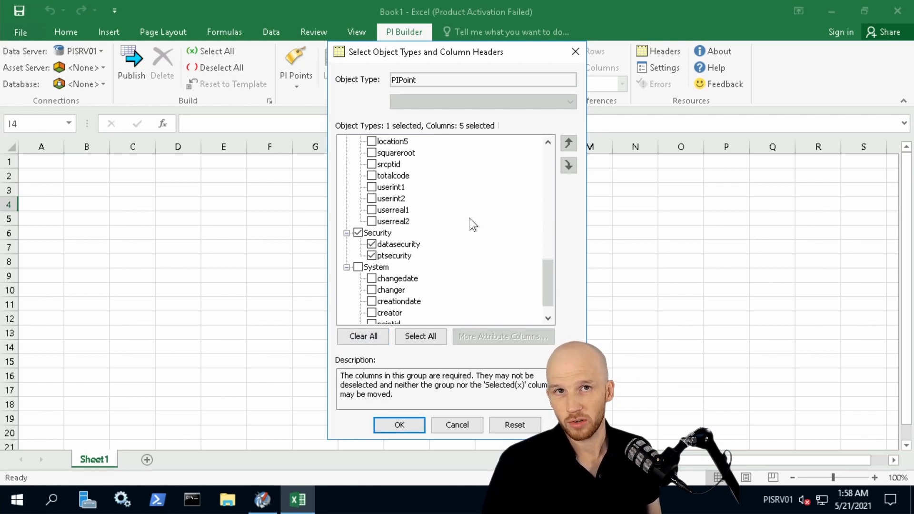
{"action": "left_click", "coordinate": [400, 424]}
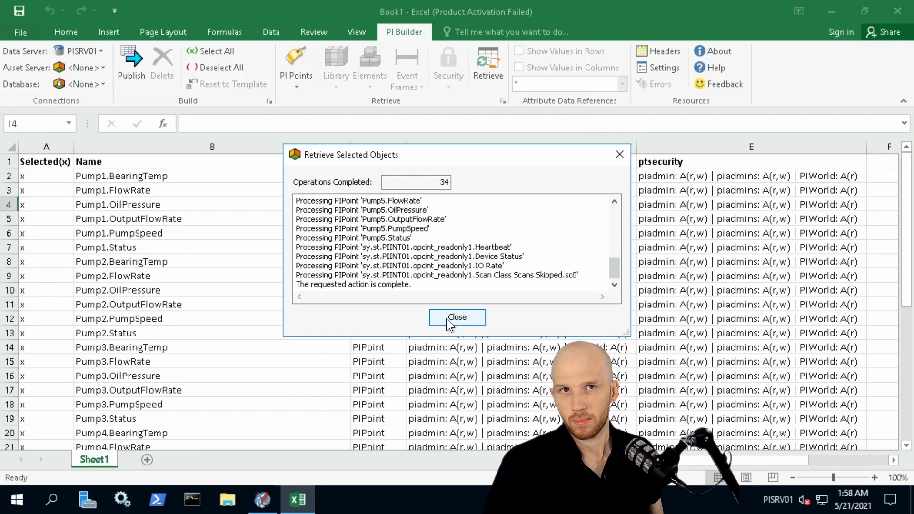
{"action": "left_click", "coordinate": [446, 318]}
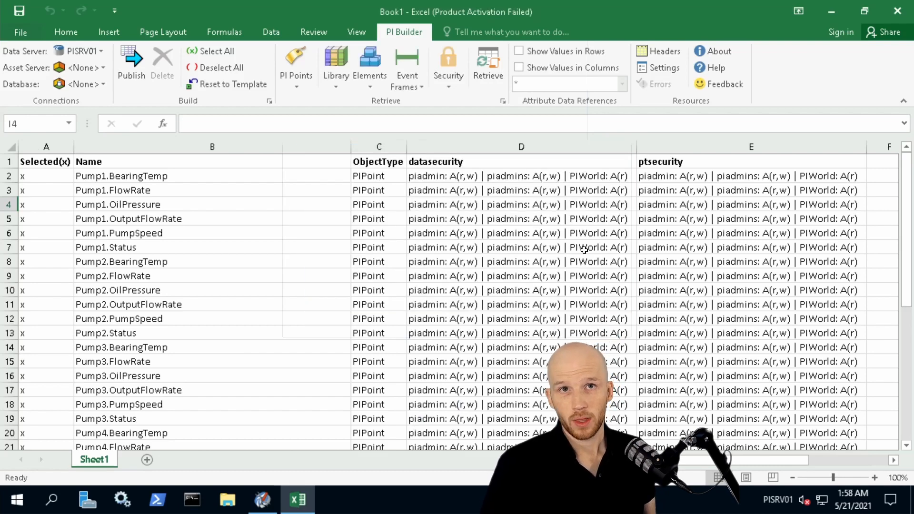
- Append "| PIINT01-OPC: A(w)" to the datasecurity value of Pump1.BearingTemp in cell D2
{"action": "left_click", "coordinate": [548, 176]}
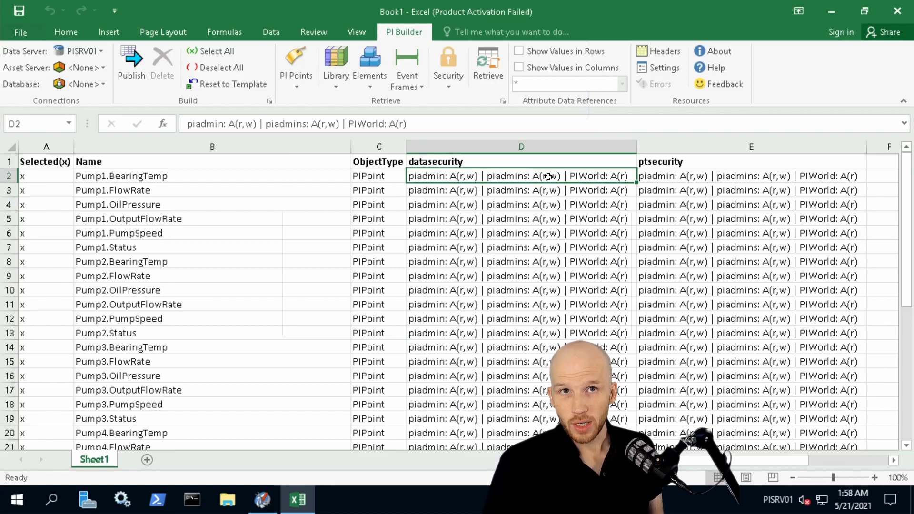
{"action": "left_click", "coordinate": [448, 124]}
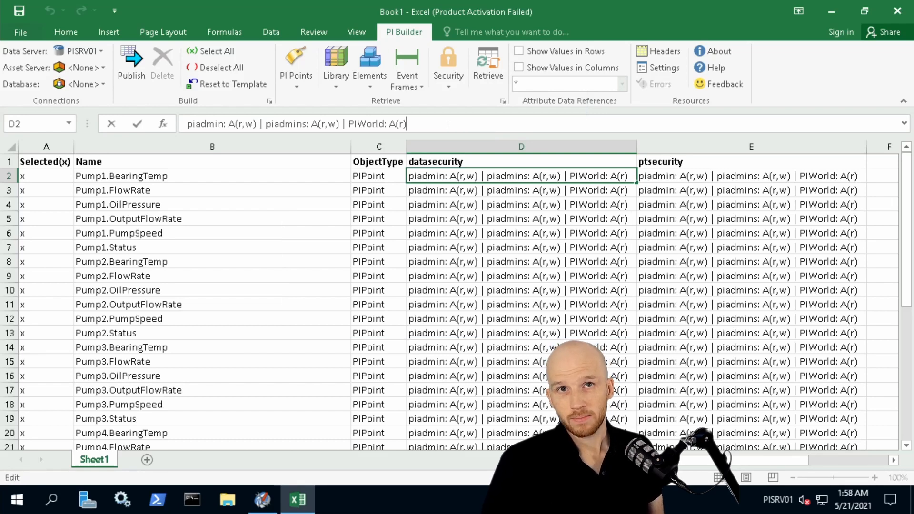
{"action": "type", "text": "| PI"}
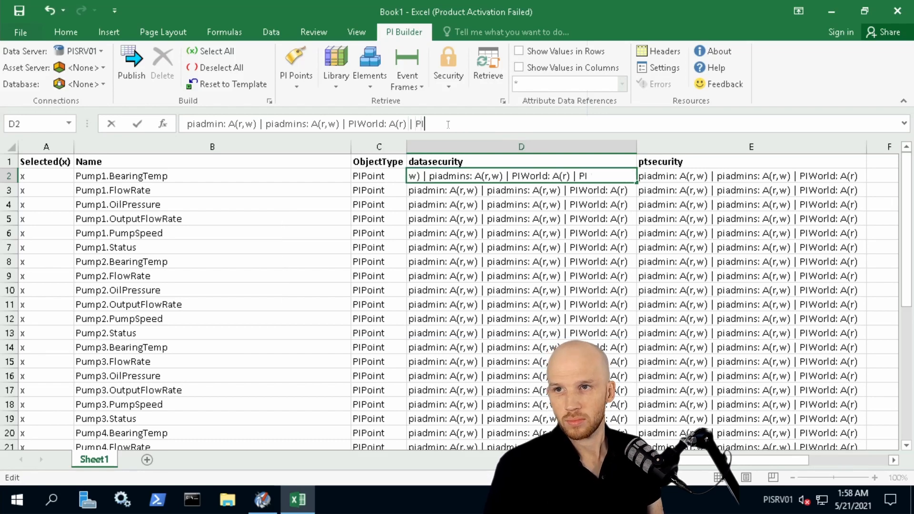
{"action": "type", "text": "INT01-OPC: A(w)"}
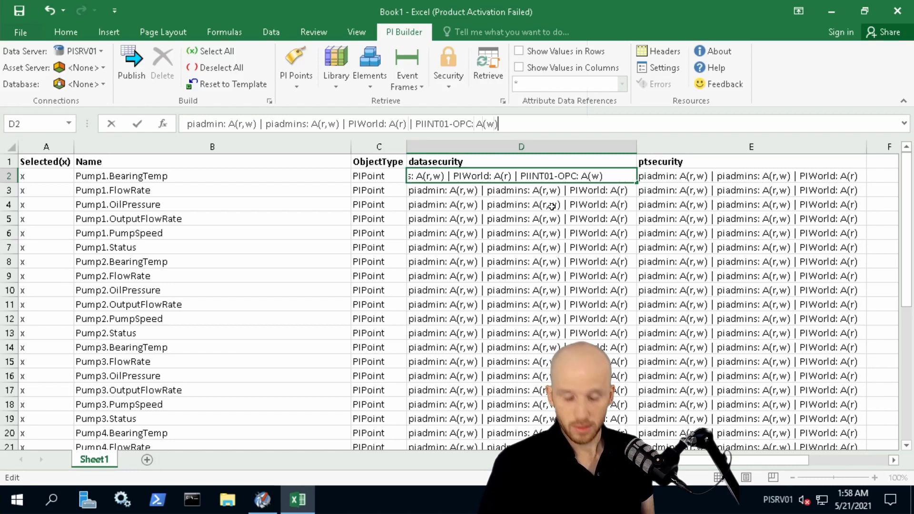
{"action": "key", "text": "Tab"}
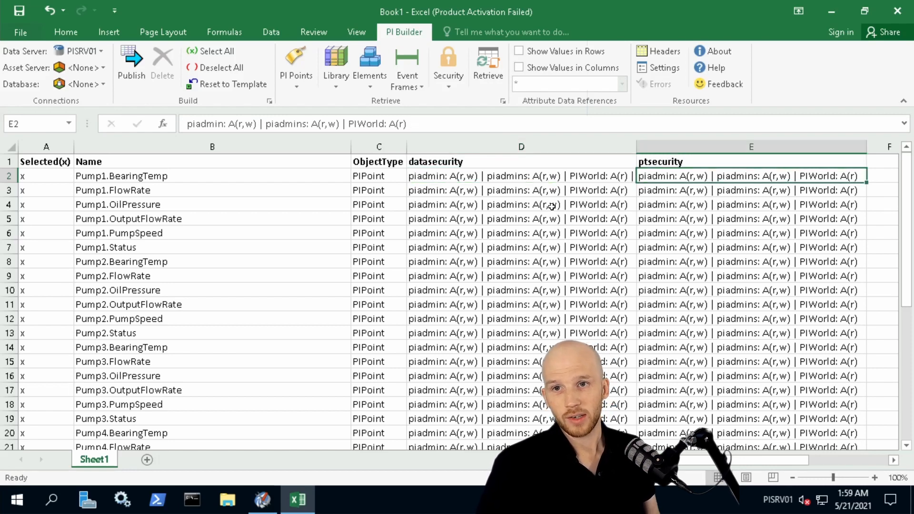
- Append "| PIINT01-OPC: A(r)" to the ptsecurity value of Pump1.BearingTemp in cell E2
{"action": "left_click", "coordinate": [534, 127]}
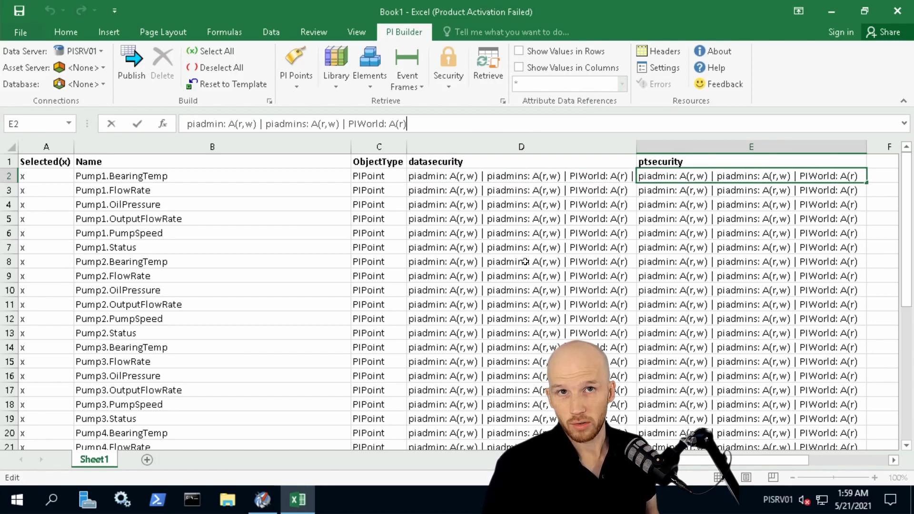
{"action": "type", "text": "| PIINT01-OPC: A(r)"}
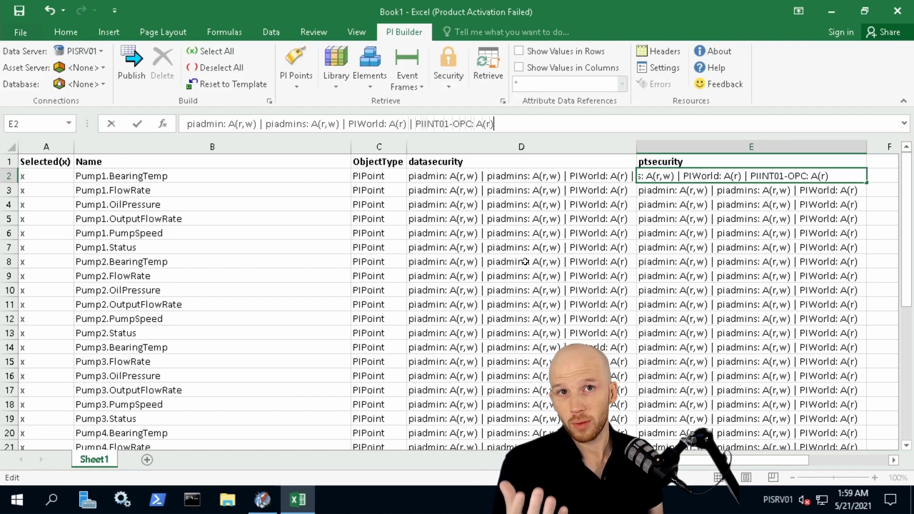
{"action": "key", "text": "Return"}
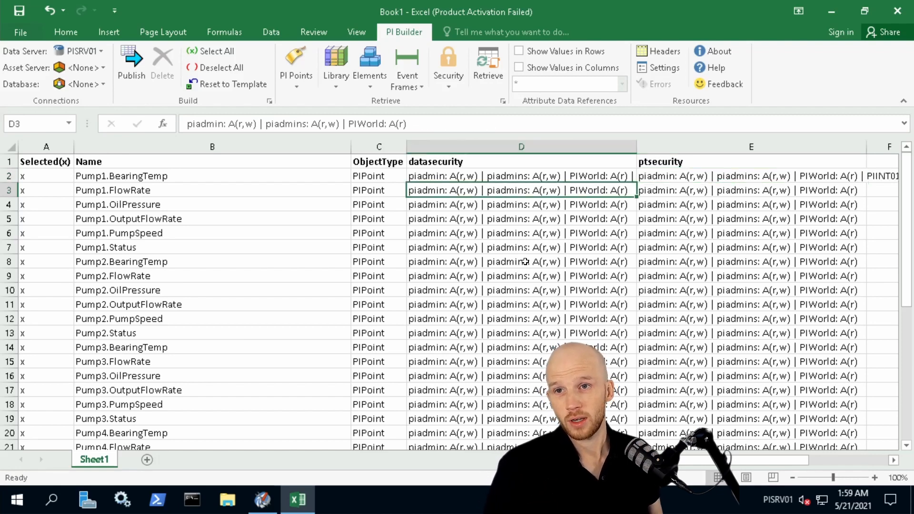
- Fill the datasecurity and ptsecurity values from D2 and E2 down to all listed points and check several of the filled cells
{"action": "left_click", "coordinate": [609, 174]}
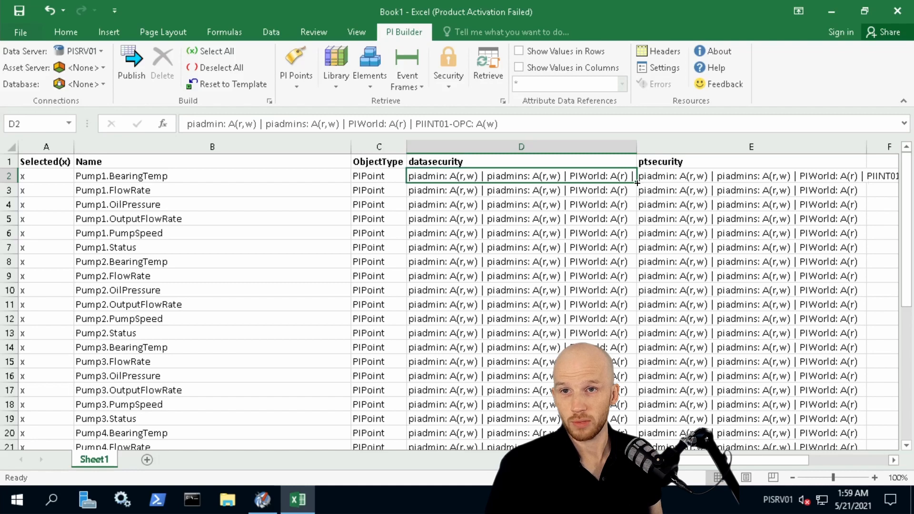
{"action": "double_click", "coordinate": [637, 182]}
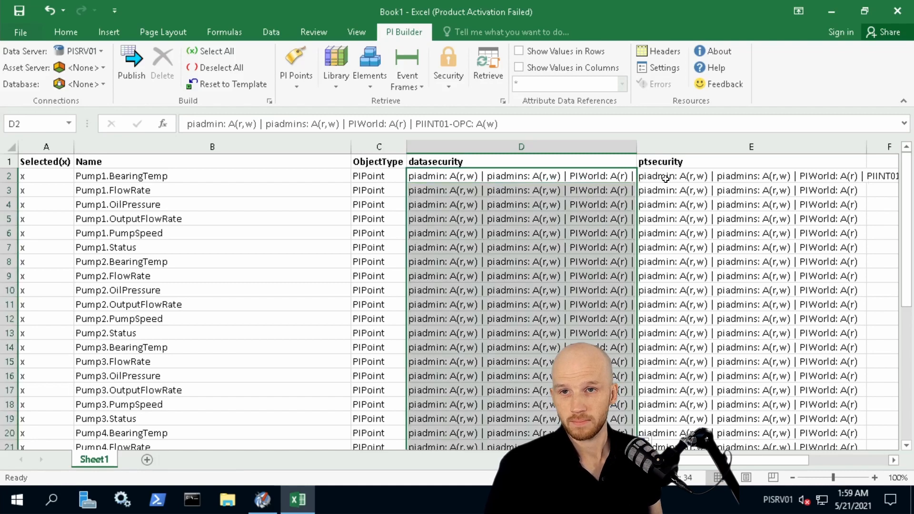
{"action": "left_click", "coordinate": [854, 180]}
{"action": "double_click", "coordinate": [867, 183]}
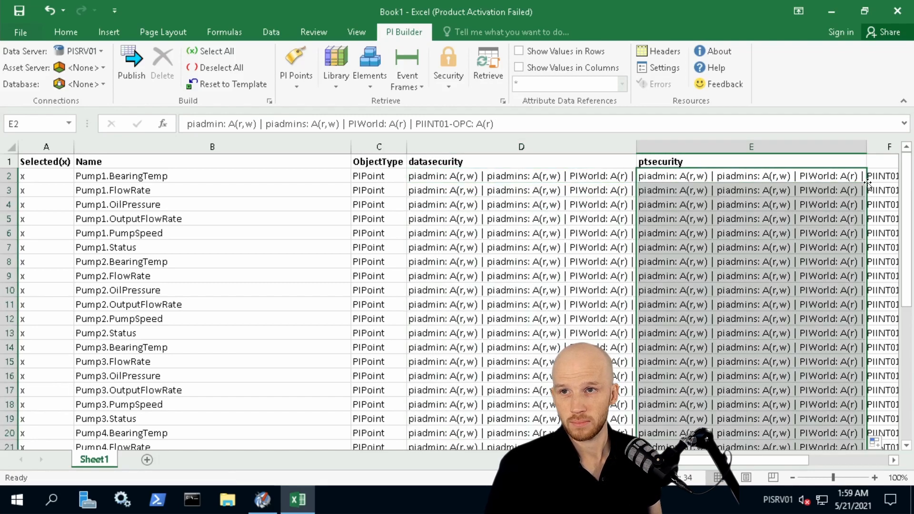
{"action": "left_click", "coordinate": [728, 245]}
{"action": "left_click", "coordinate": [709, 202]}
{"action": "left_click", "coordinate": [697, 231]}
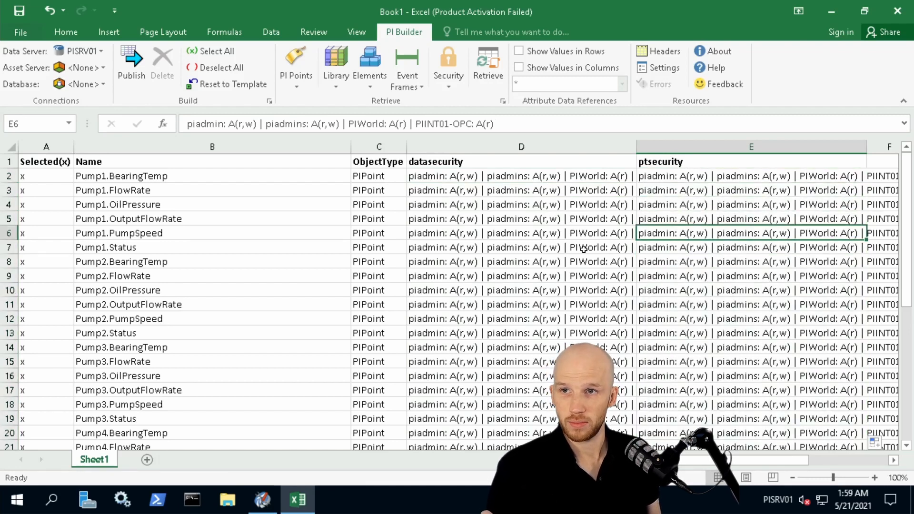
{"action": "left_click", "coordinate": [537, 247]}
{"action": "left_click", "coordinate": [542, 203]}
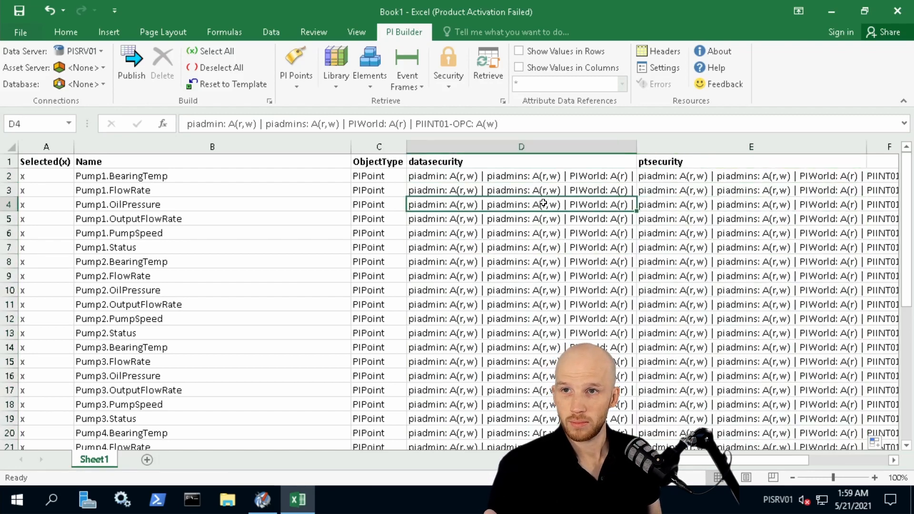
{"action": "left_click", "coordinate": [529, 176]}
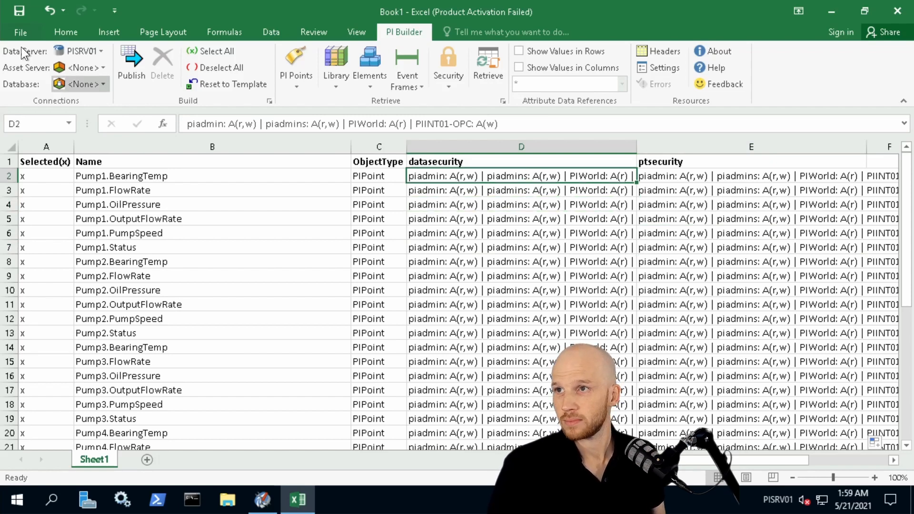
- Publish the selected PI points to PISRV01 with the edit mode Edit Only and dismiss the publish report
{"action": "left_click", "coordinate": [125, 71]}
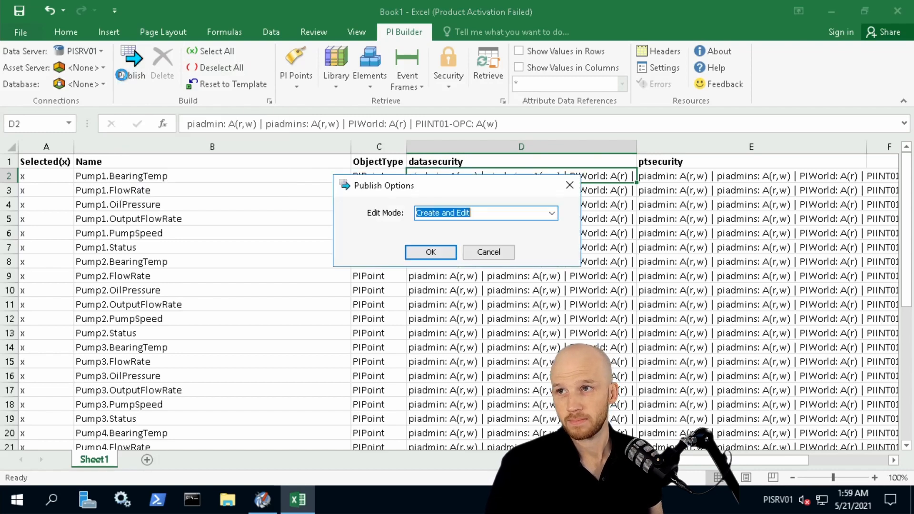
{"action": "left_click", "coordinate": [552, 213]}
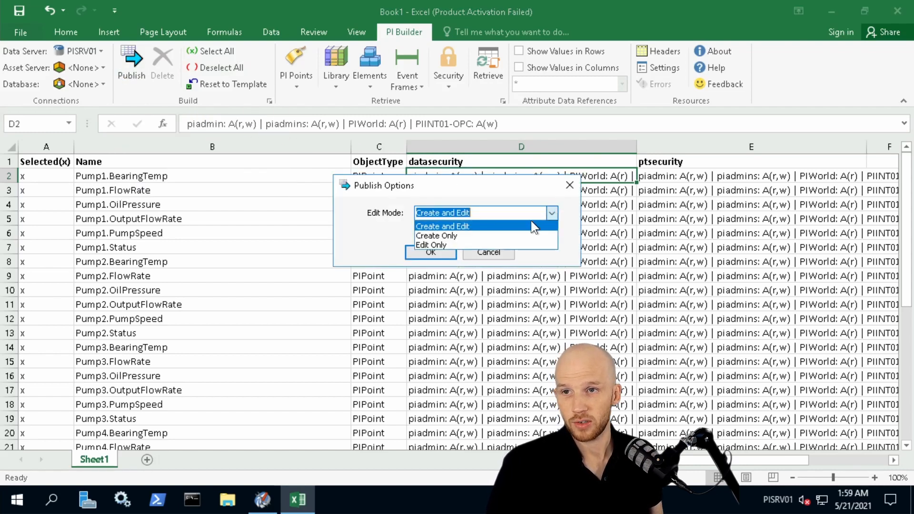
{"action": "left_click", "coordinate": [449, 244]}
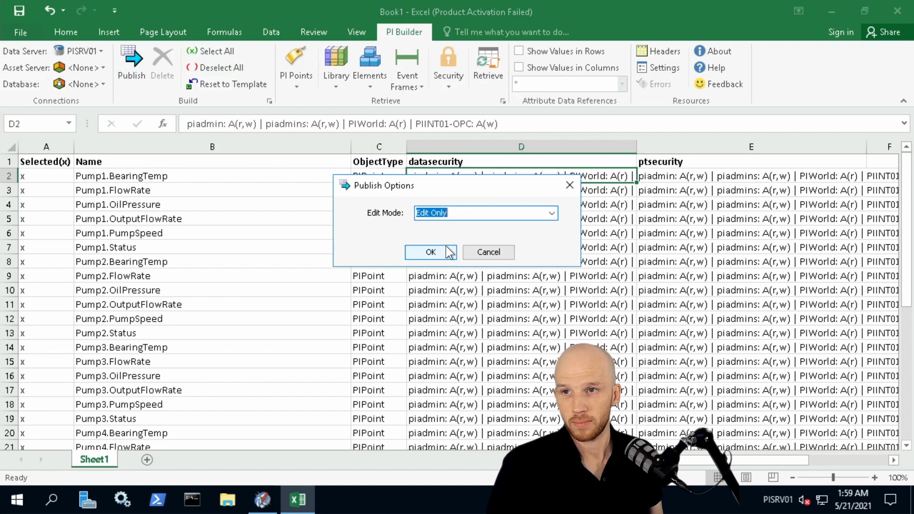
{"action": "left_click", "coordinate": [430, 252]}
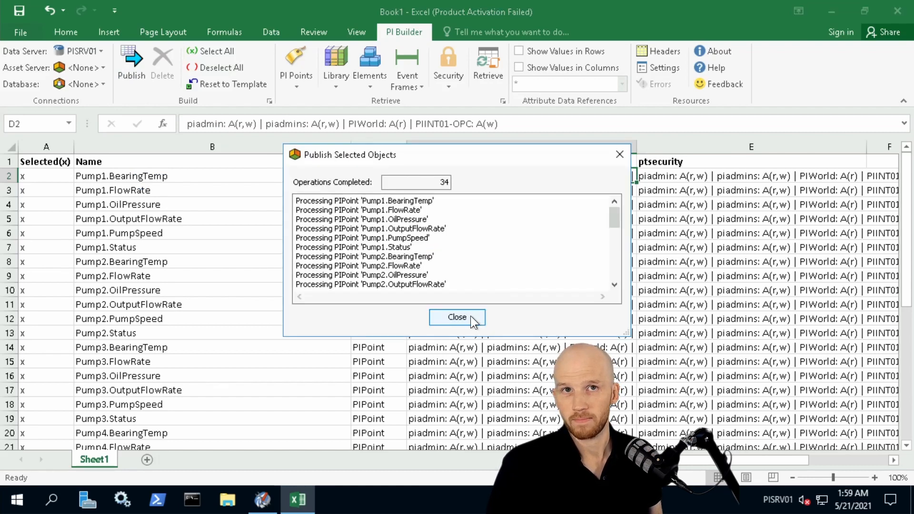
{"action": "left_click", "coordinate": [457, 317]}
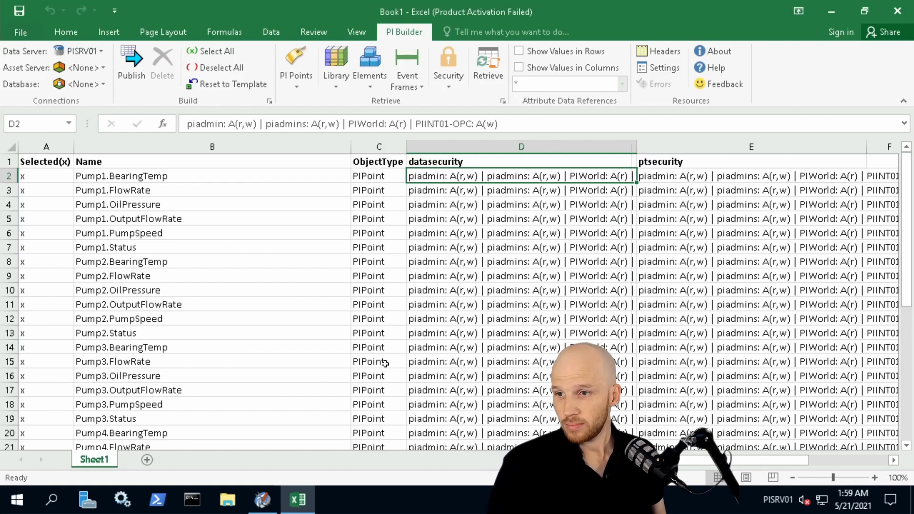
- Switch back to the Identities, Users, & Groups view in PI System Management Tools
{"action": "mouse_move", "coordinate": [266, 503]}
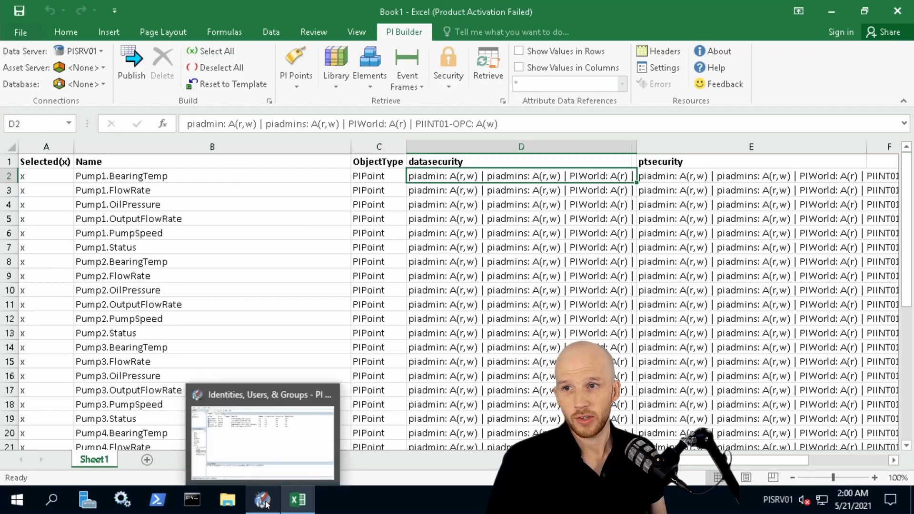
{"action": "left_click", "coordinate": [265, 502]}
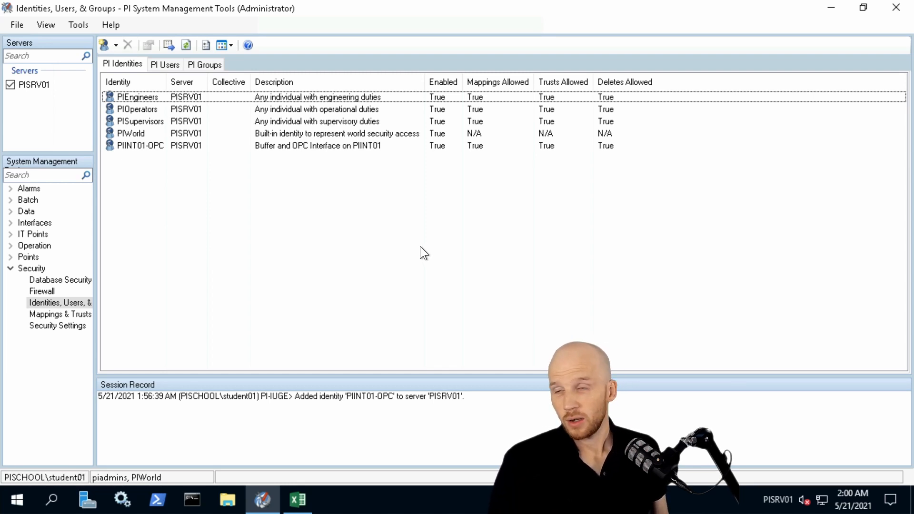
- Start a new mapping in Mappings & Trusts for the Windows account PISCHOOL\PIService-PIINT01 and resolve its Windows SID
{"action": "left_click", "coordinate": [59, 315]}
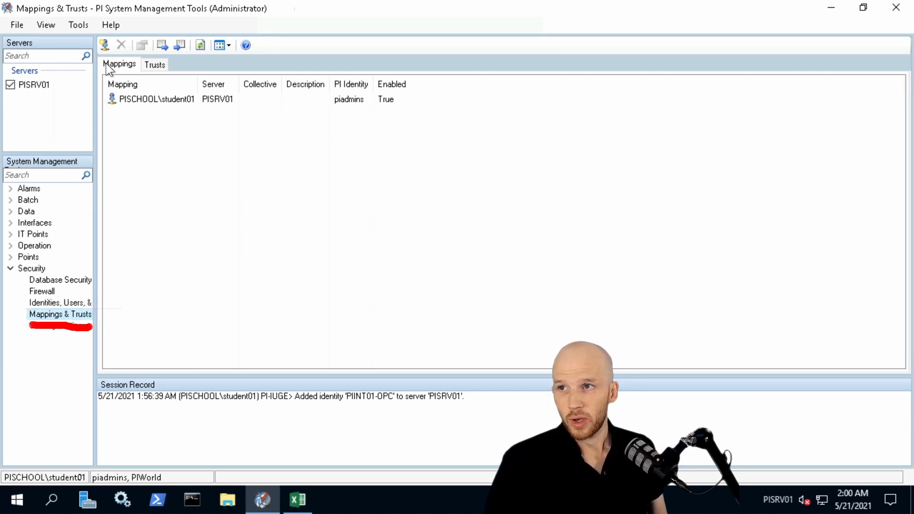
{"action": "left_click", "coordinate": [105, 46]}
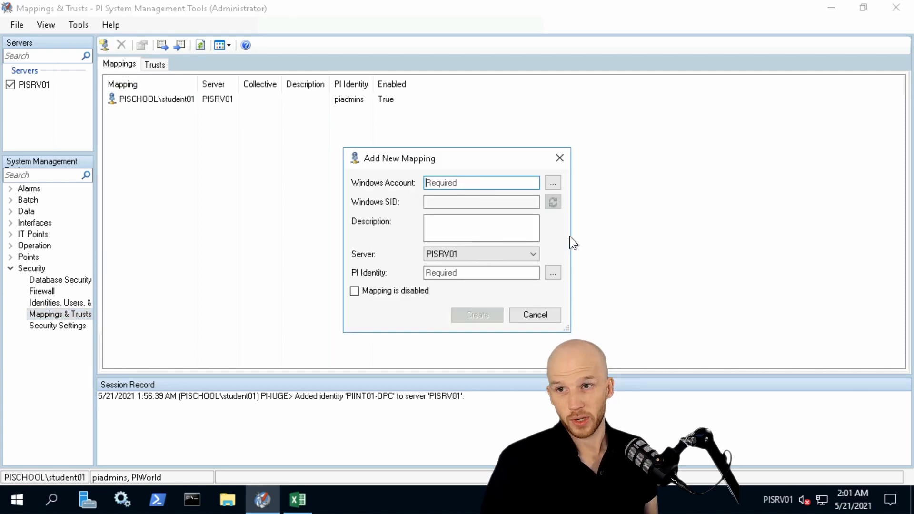
{"action": "type", "text": "PISCHOOL\\PISer"}
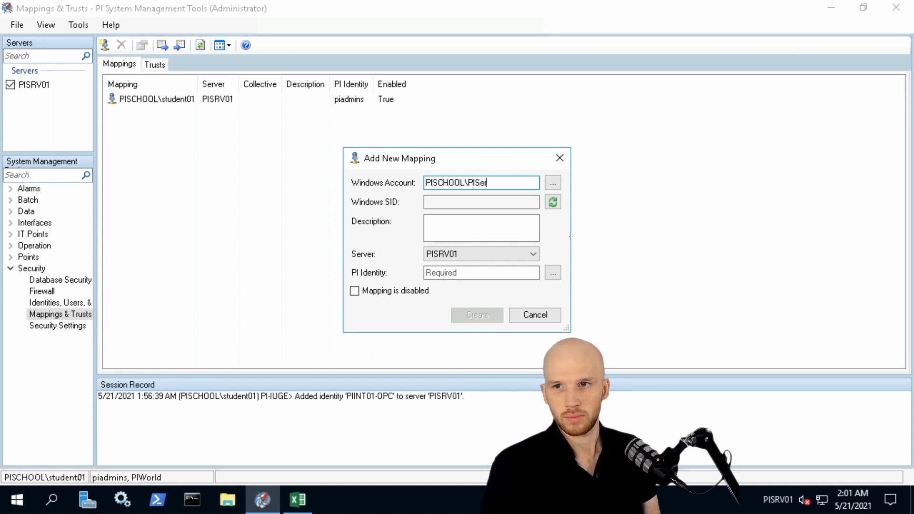
{"action": "type", "text": "vice-PIINT01"}
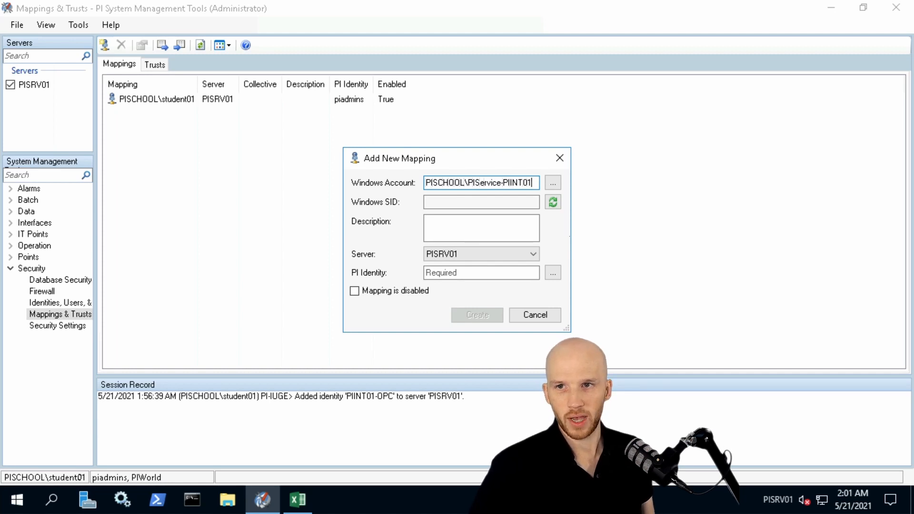
{"action": "left_click", "coordinate": [555, 200]}
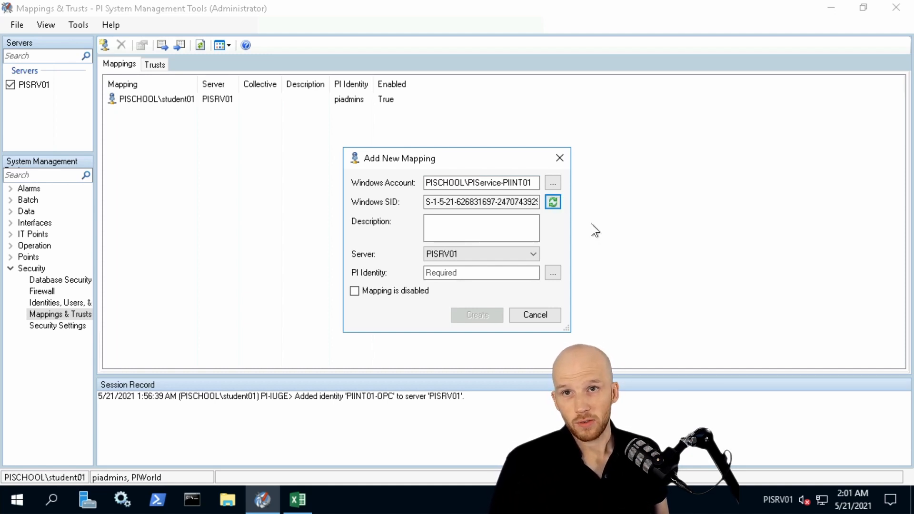
- Assign the PI identity PIINT01-OPC to the new mapping on server PISRV01 and create the mapping
{"action": "left_click", "coordinate": [511, 274]}
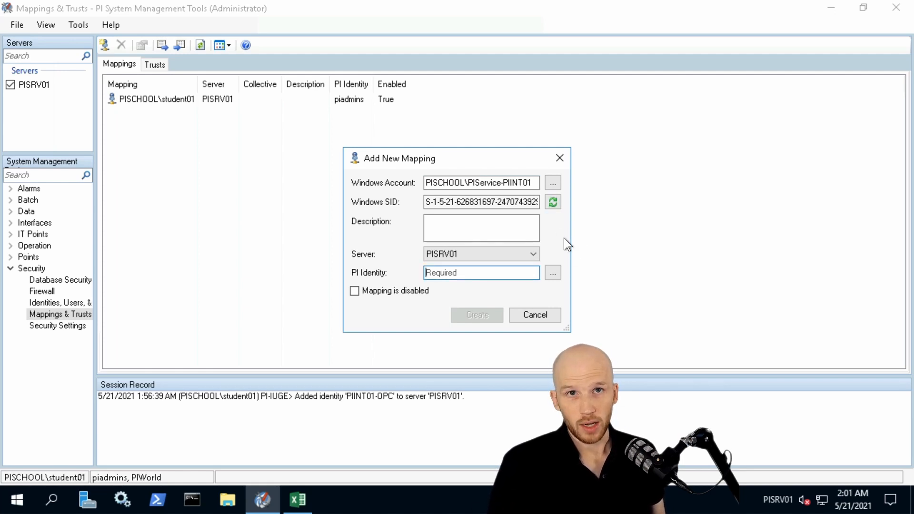
{"action": "left_click", "coordinate": [554, 275]}
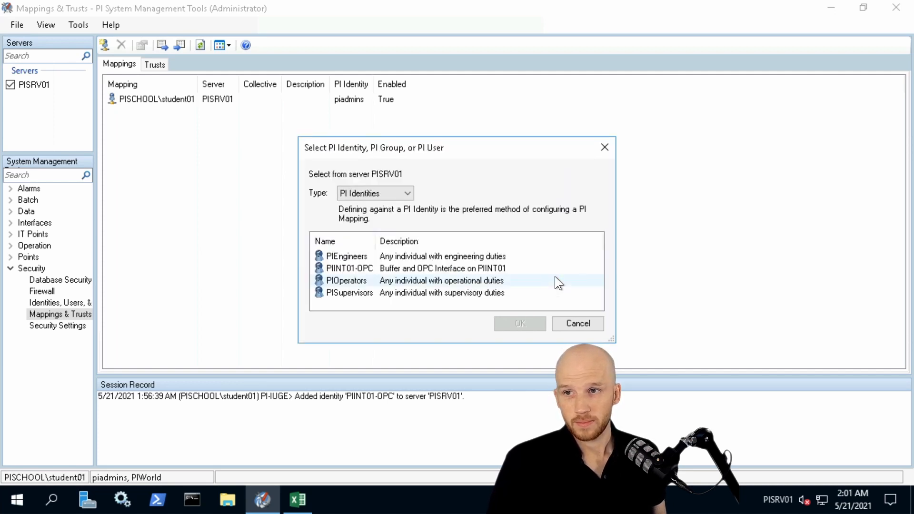
{"action": "left_click", "coordinate": [373, 270]}
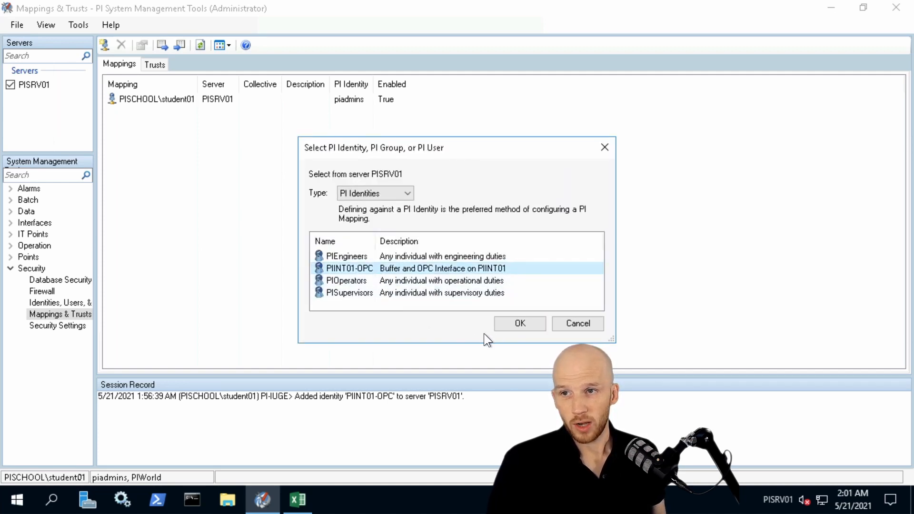
{"action": "left_click", "coordinate": [505, 327]}
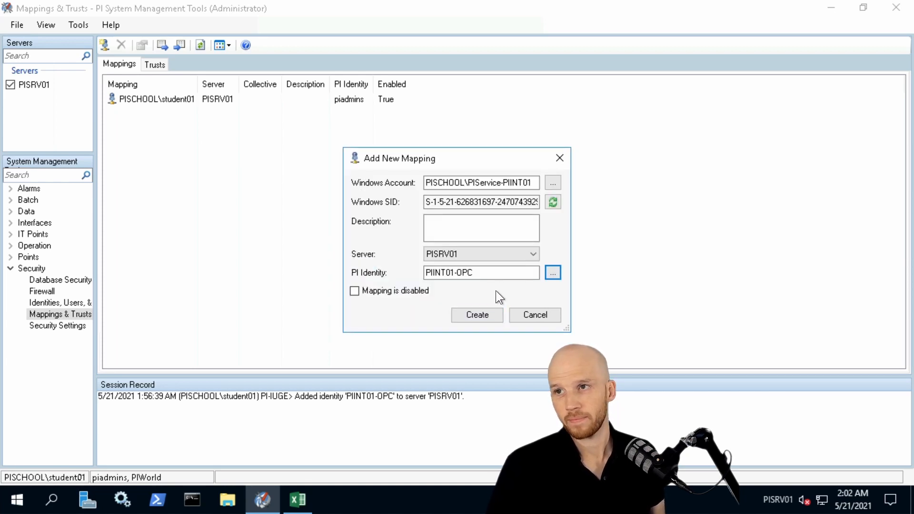
{"action": "left_click", "coordinate": [477, 315]}
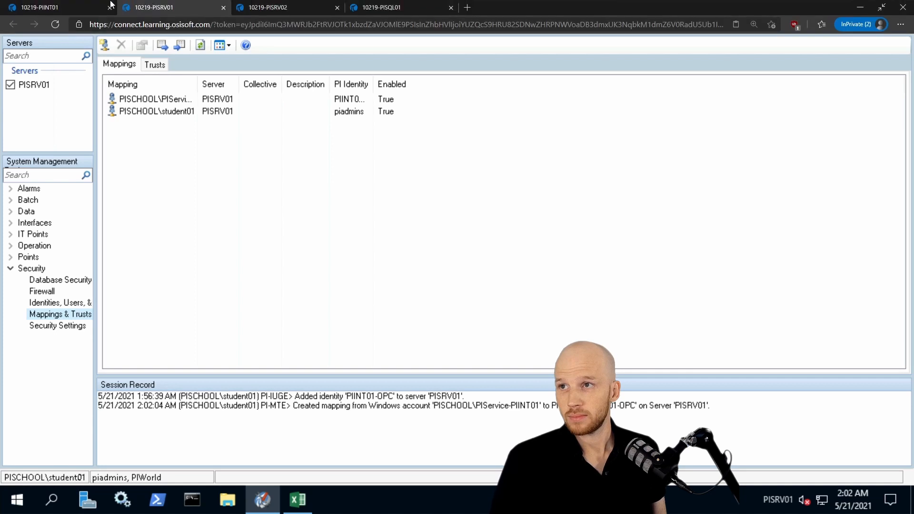
- Switch to the PIINT01 machine and run a Command Prompt as the different user .\Local-PIInterface, entering that account's password
{"action": "left_click", "coordinate": [71, 5]}
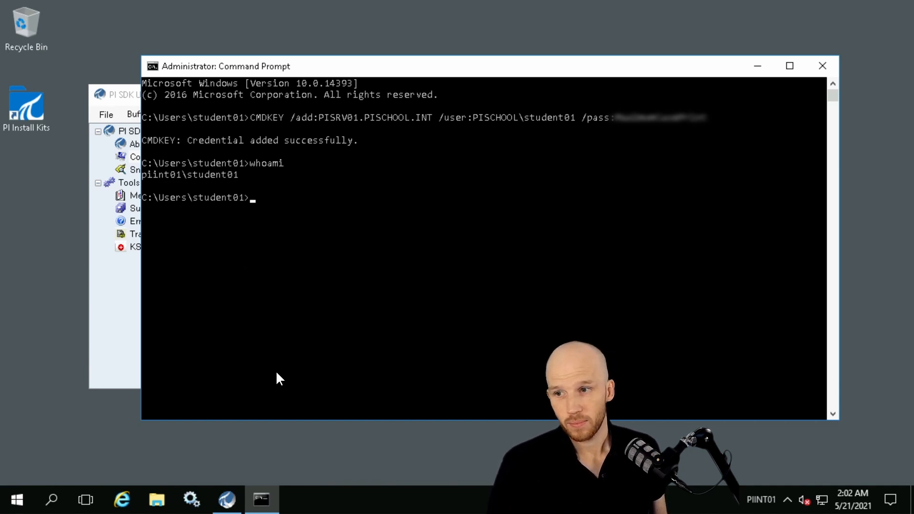
{"action": "right_click", "coordinate": [270, 506]}
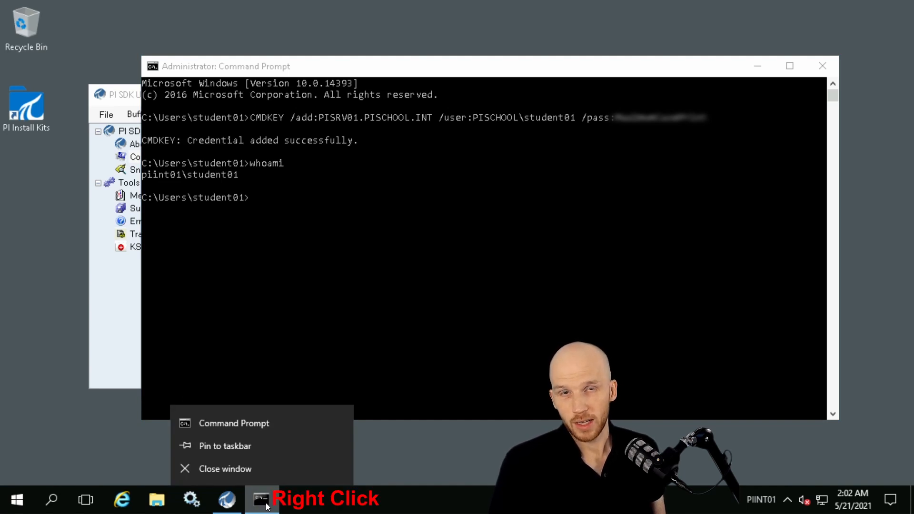
{"action": "right_click", "coordinate": [305, 426], "text": "shift"}
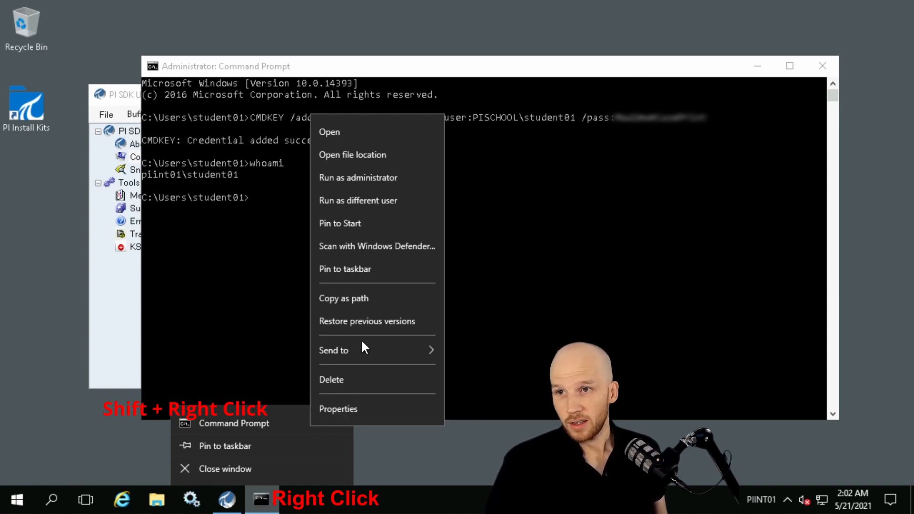
{"action": "left_click", "coordinate": [375, 199]}
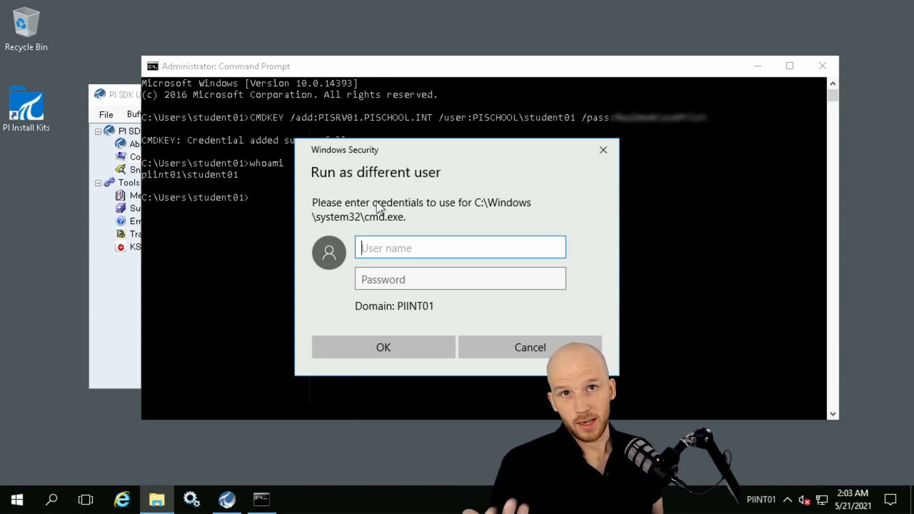
{"action": "type", "text": ".\\Local-PIInterface"}
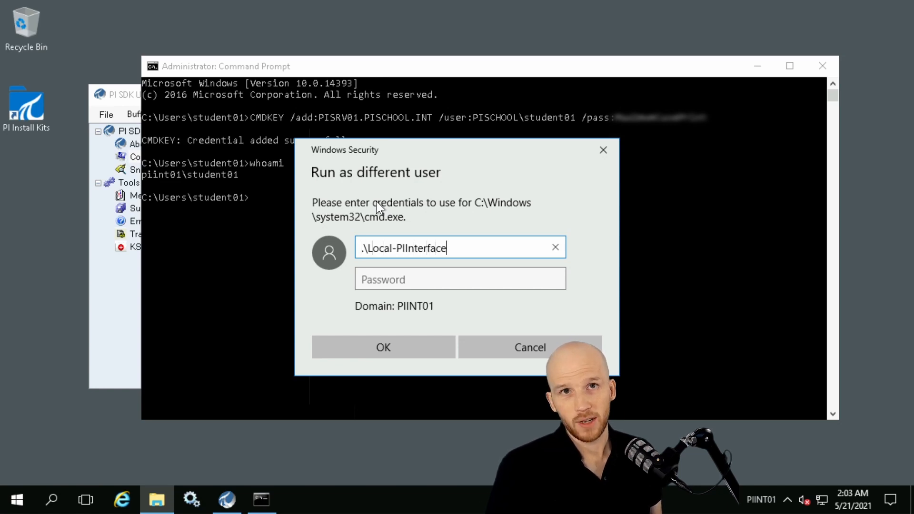
{"action": "key", "text": "Tab"}
{"action": "type", "text": "**********************"}
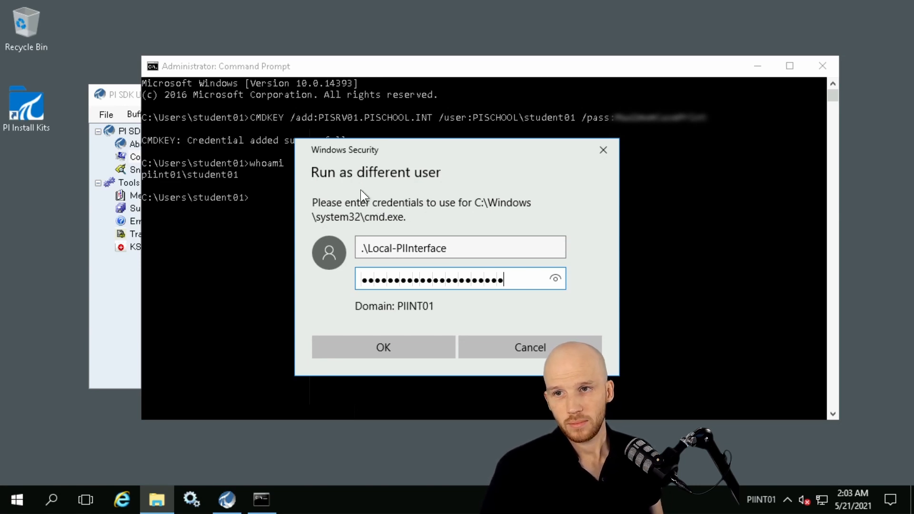
{"action": "left_click", "coordinate": [416, 346]}
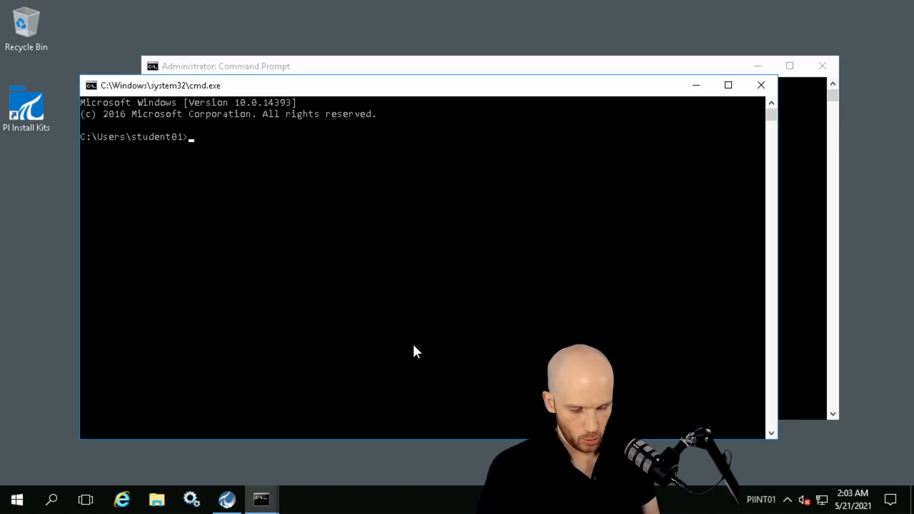
- Run whoami in the new prompt and compare its account with the one in the Administrator Command Prompt
{"action": "type", "text": "whoami"}
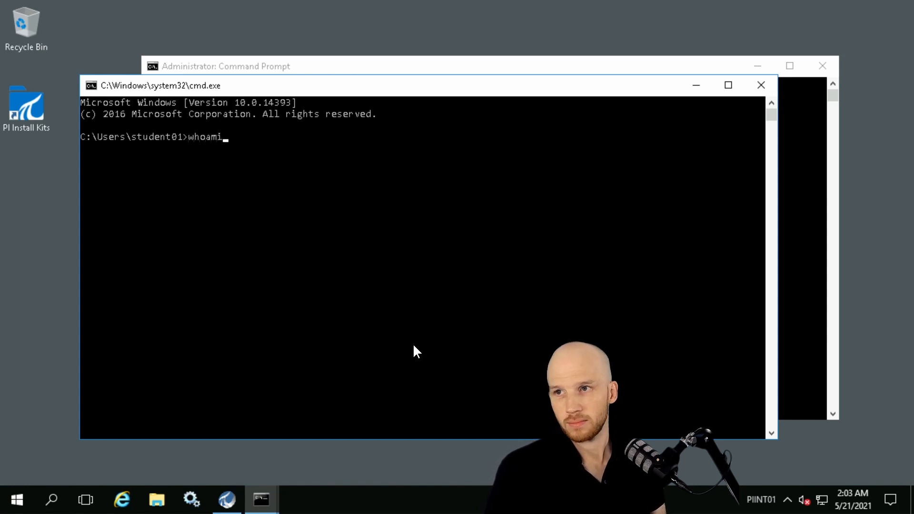
{"action": "key", "text": "Return"}
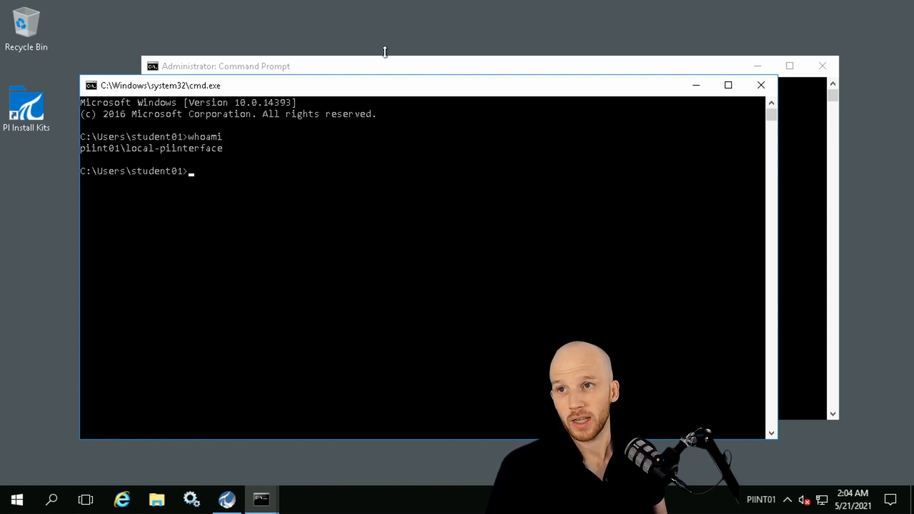
{"action": "left_click_drag", "start_coordinate": [395, 65], "coordinate": [418, 44]}
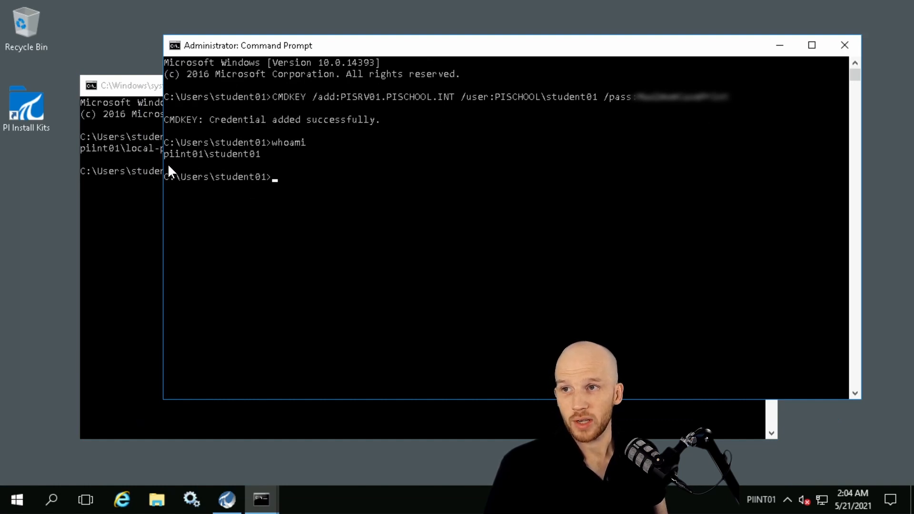
- In the Local-PIInterface prompt, store a credential with CMDKEY for PISRV01.PISCHOOL.INT, user PISCHOOL\piservice-PIINT01, supplying the account password
{"action": "left_click", "coordinate": [141, 86]}
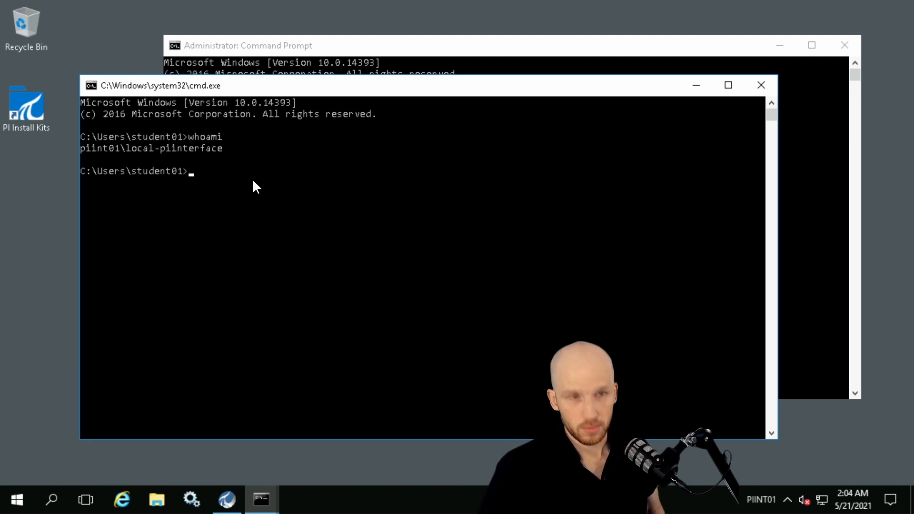
{"action": "type", "text": "CMDKEY /add:PISRV01.PISCHOOL.INT /user:PISCHOOL"}
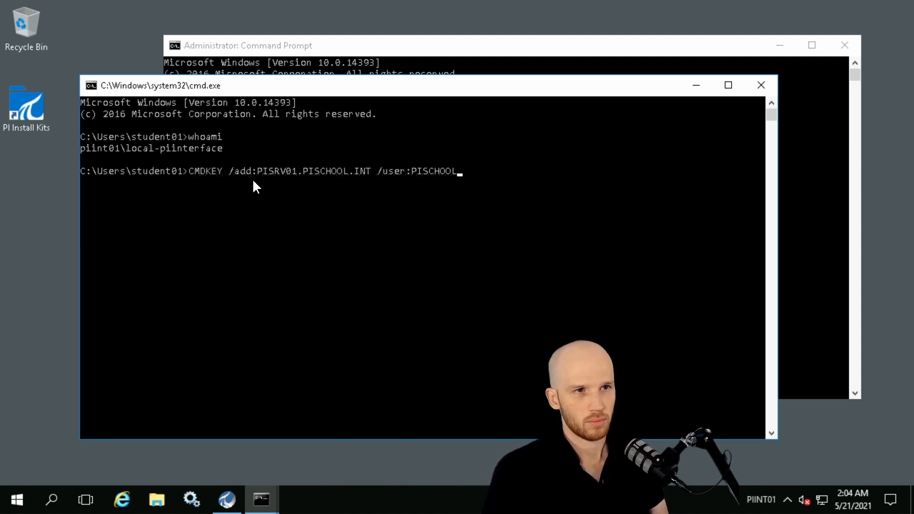
{"action": "type", "text": "\\piservice-PIINT01 /pass:"}
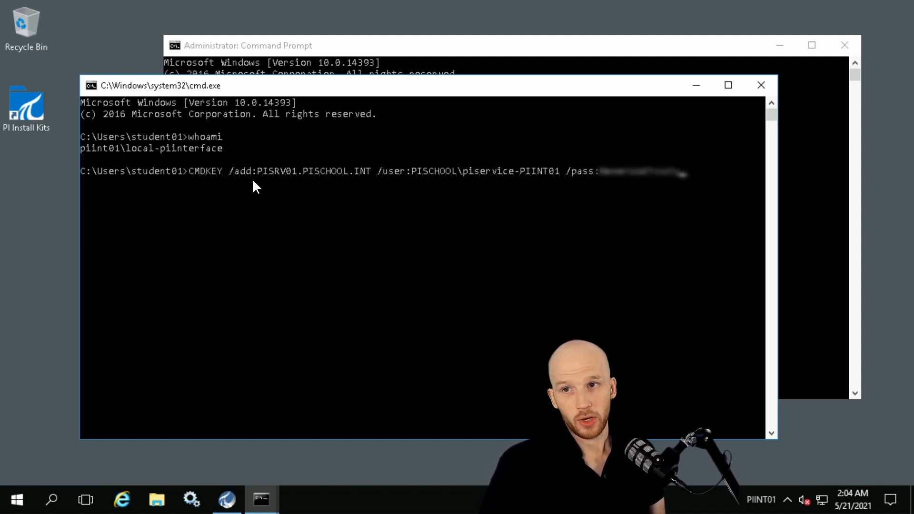
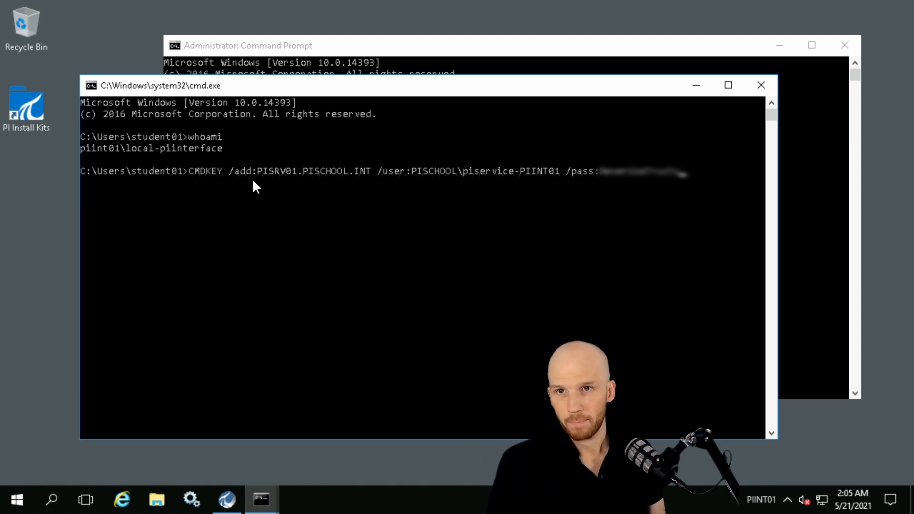
{"action": "key", "text": "Return"}
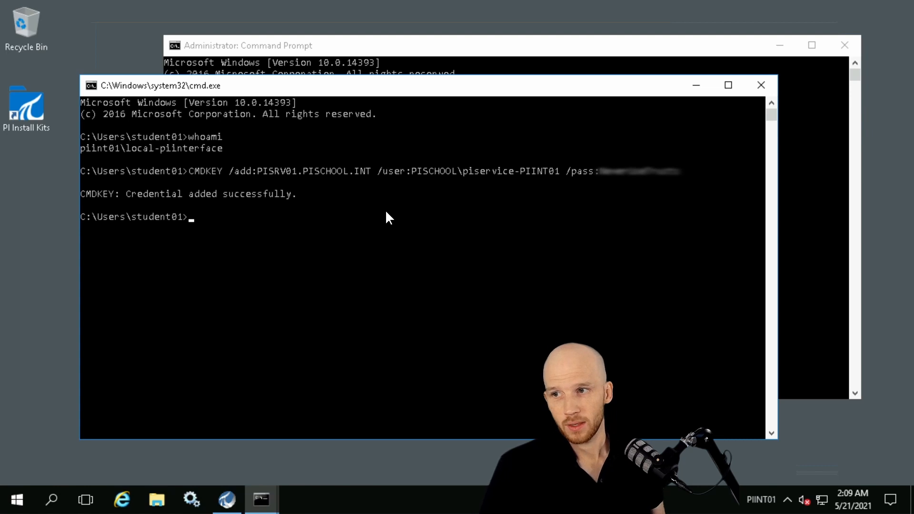
- Open Local Users and Groups (lusrmgr.msc) on PIINT01 and show the local groups
{"action": "left_click", "coordinate": [16, 507]}
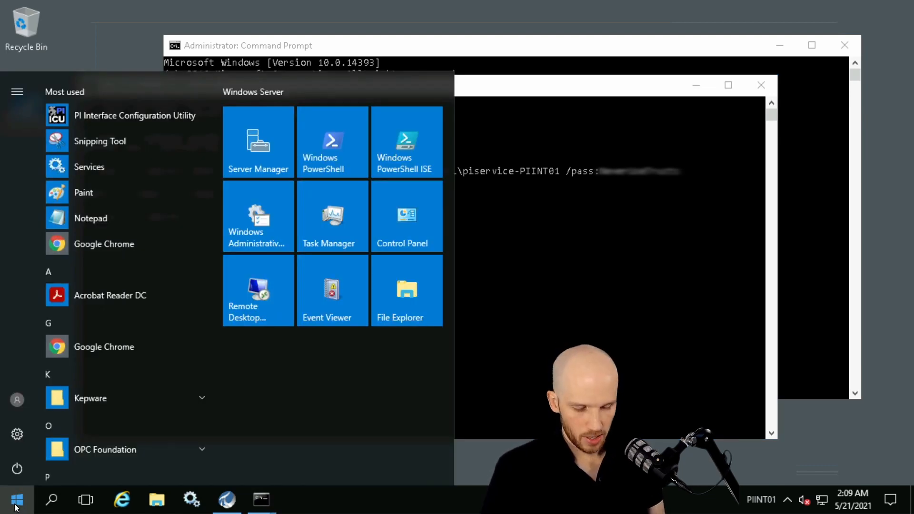
{"action": "type", "text": "lusrmgr.msc"}
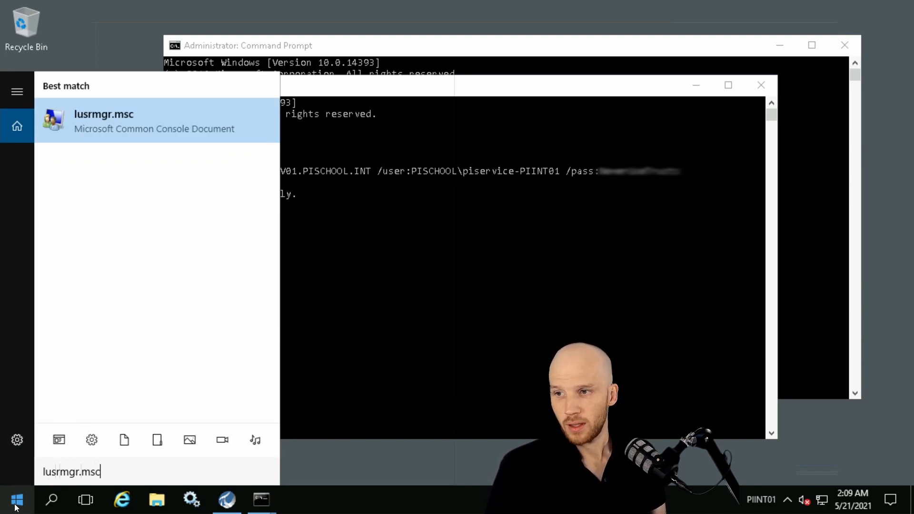
{"action": "key", "text": "Return"}
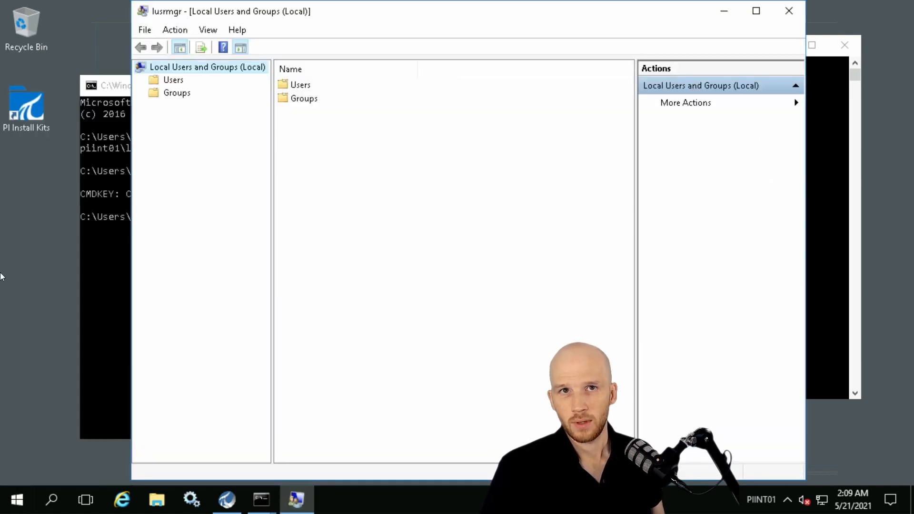
{"action": "left_click", "coordinate": [174, 92]}
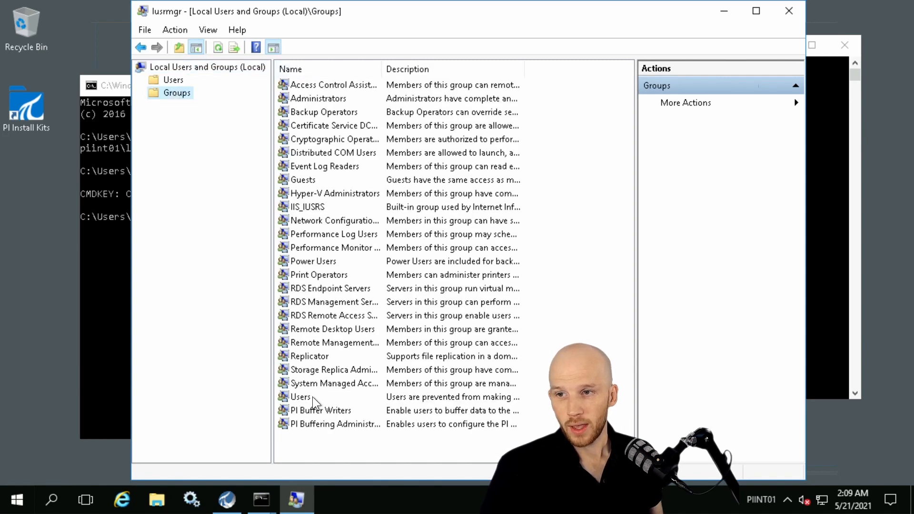
- Add the local account Local-PIInterface to the PI Buffering Administrators group, checking its name, and apply the membership change
{"action": "double_click", "coordinate": [324, 421]}
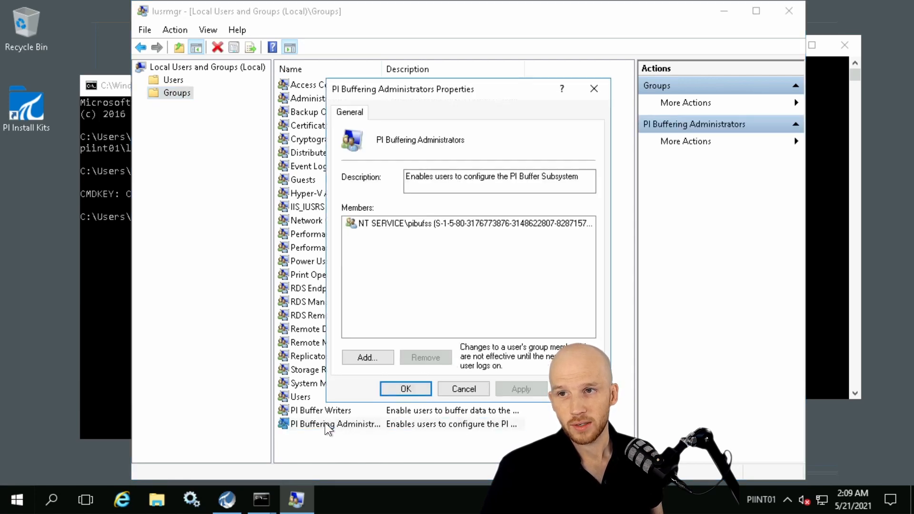
{"action": "left_click", "coordinate": [382, 358]}
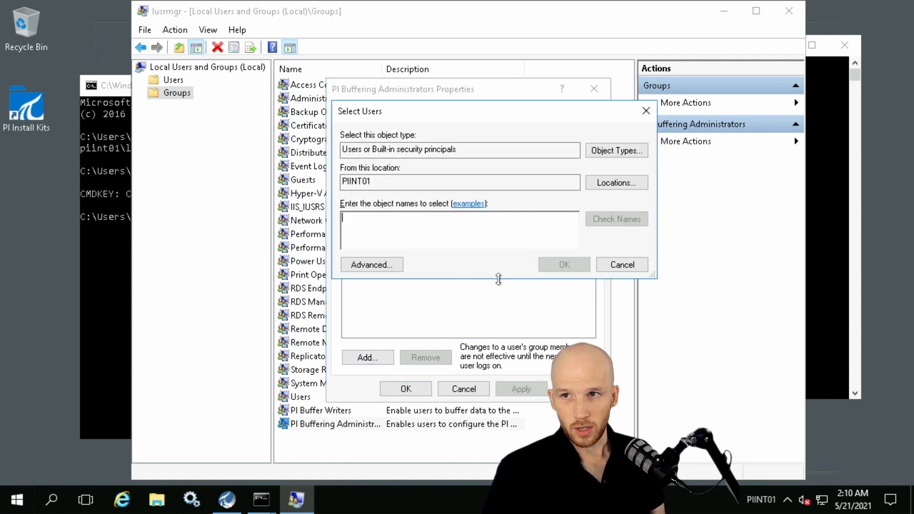
{"action": "type", "text": "local-piinterface"}
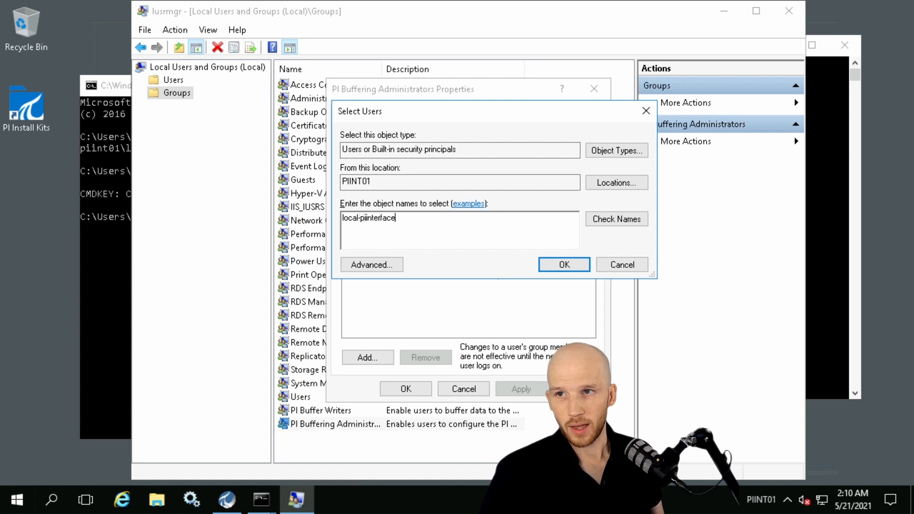
{"action": "left_click", "coordinate": [624, 219]}
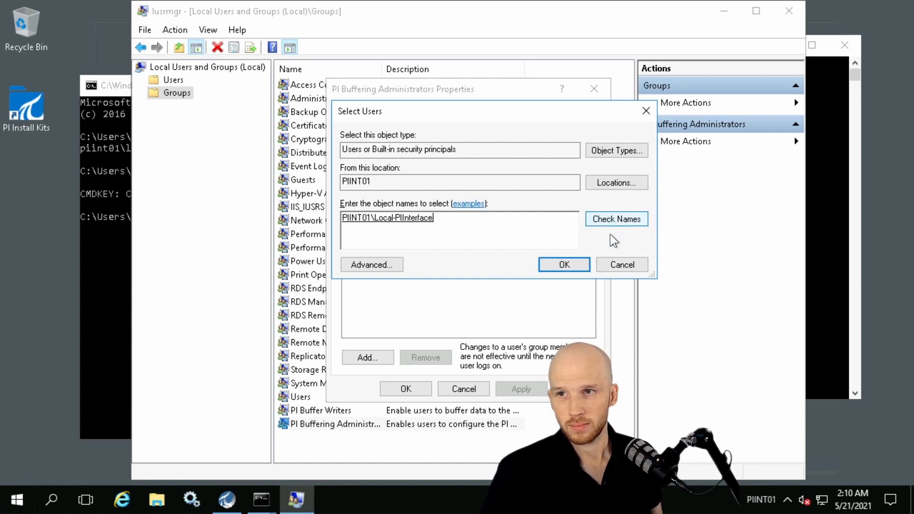
{"action": "left_click", "coordinate": [573, 260]}
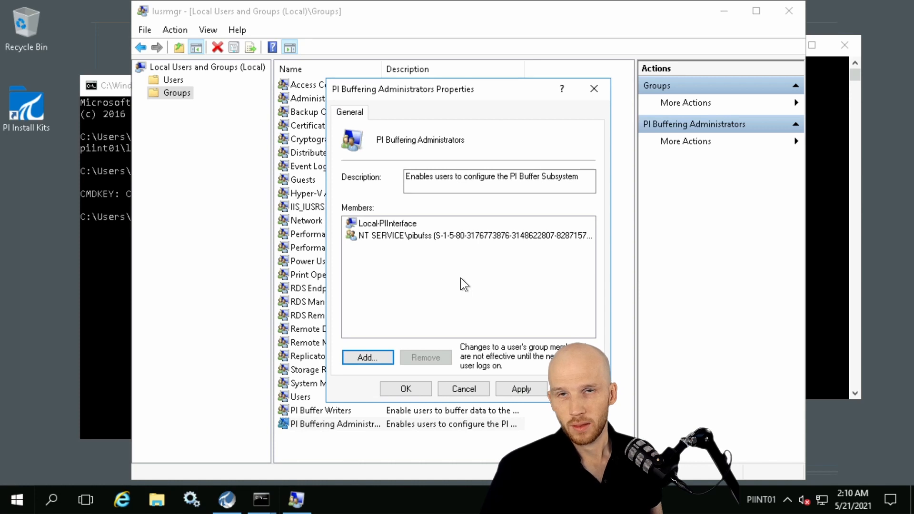
{"action": "left_click", "coordinate": [523, 389]}
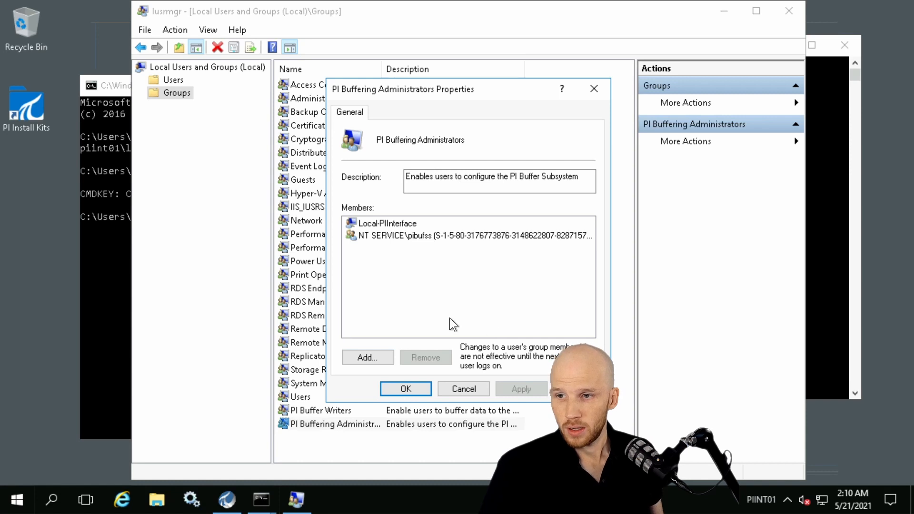
- Open Services on PIINT01 and show the Log On properties of the PI Buffer Subsystem service
{"action": "left_click", "coordinate": [192, 500]}
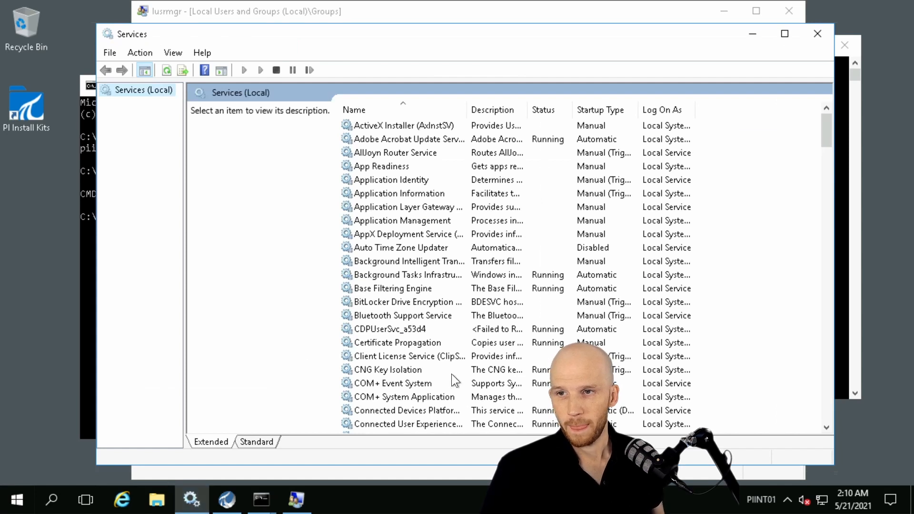
{"action": "left_click", "coordinate": [401, 275]}
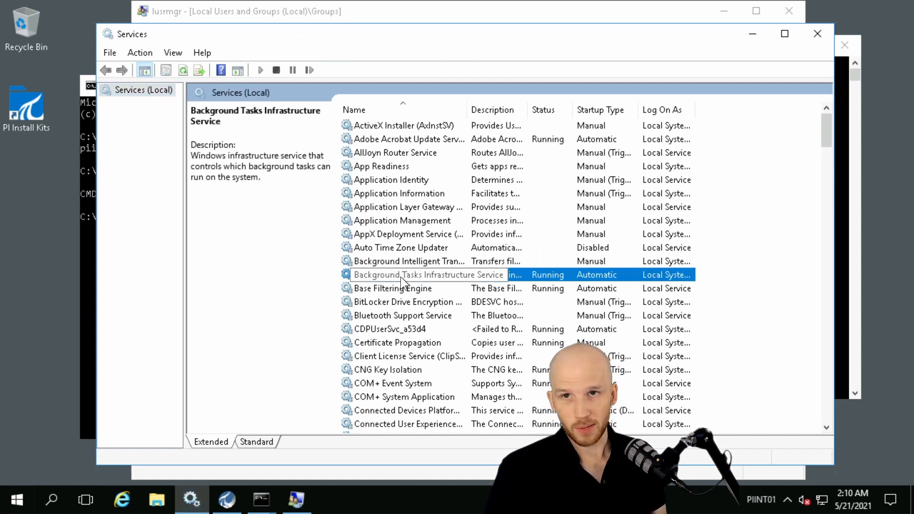
{"action": "type", "text": "pi"}
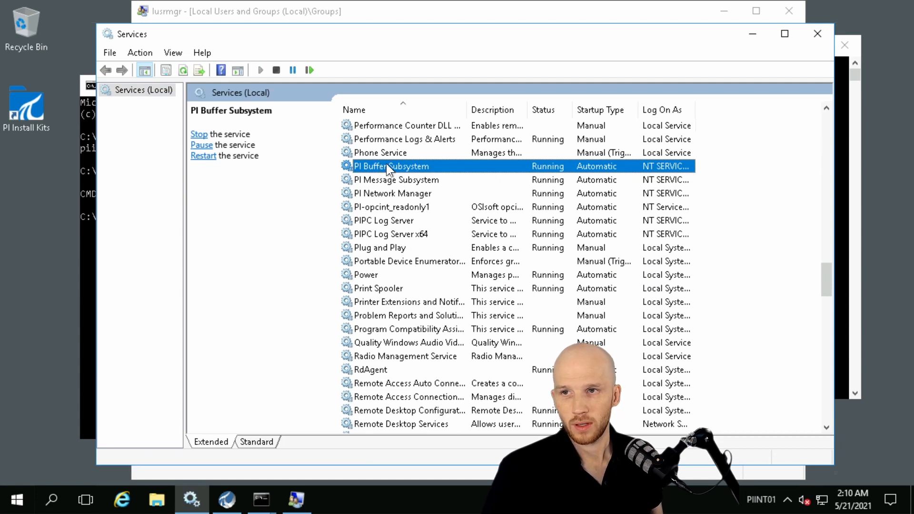
{"action": "right_click", "coordinate": [422, 166]}
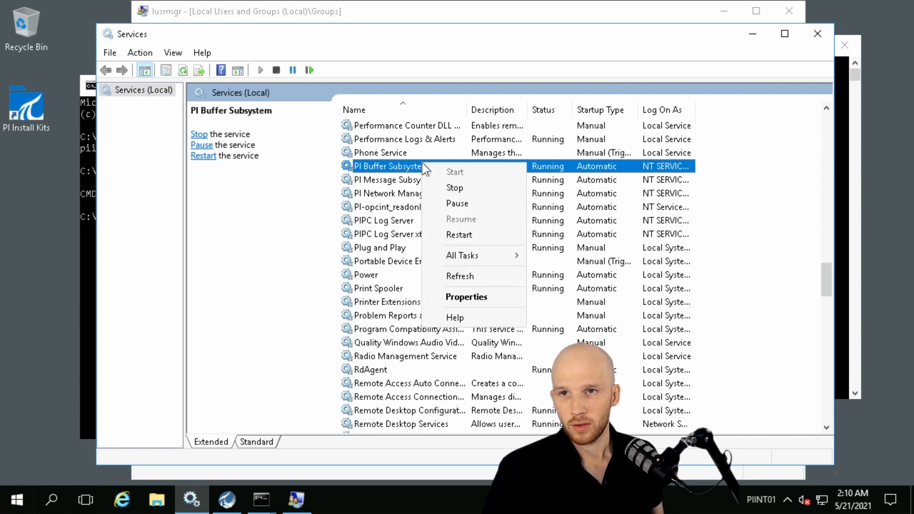
{"action": "left_click", "coordinate": [466, 294]}
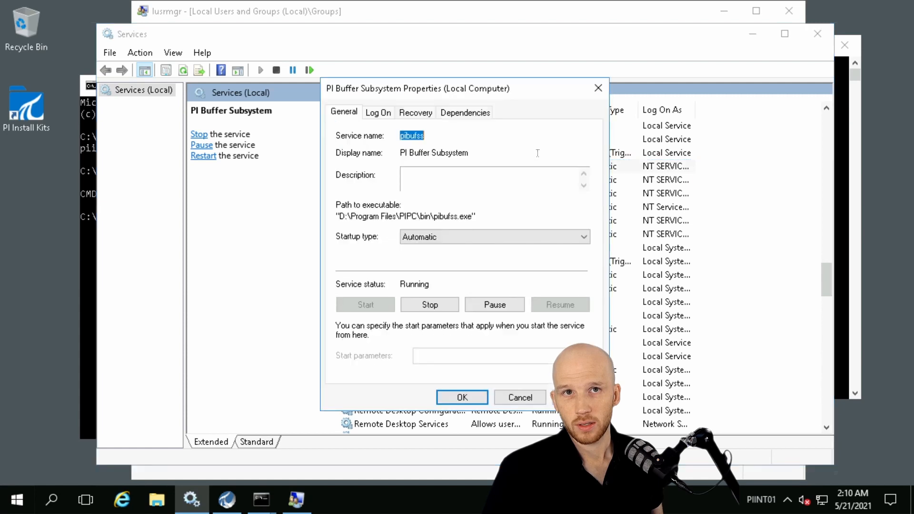
{"action": "left_click", "coordinate": [379, 113]}
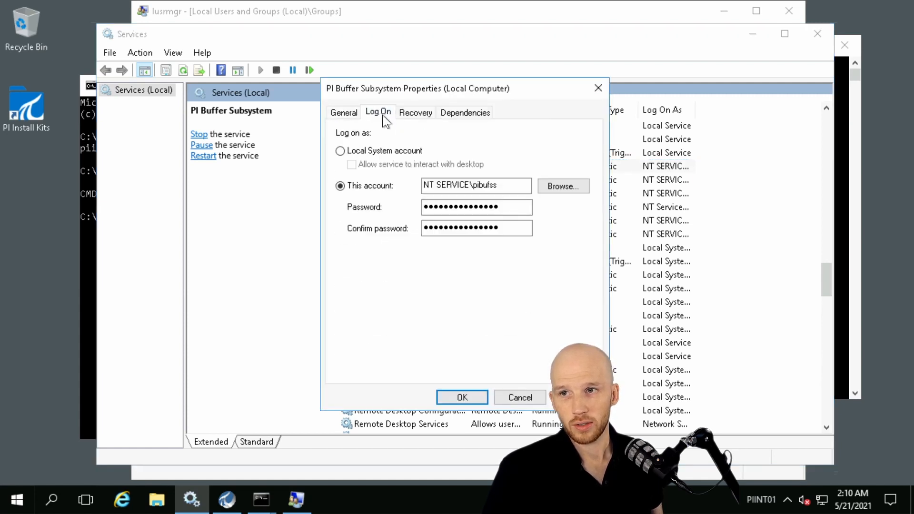
- Choose the local account Local-PIInterface as the PI Buffer Subsystem logon account, checking its name on PIINT01
{"action": "left_click", "coordinate": [546, 186]}
{"action": "type", "text": "local-piinterface"}
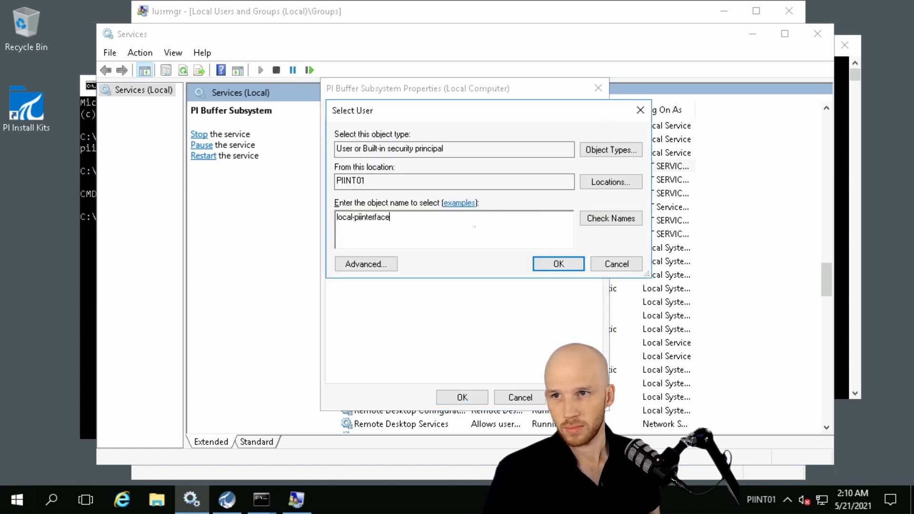
{"action": "left_click", "coordinate": [617, 215]}
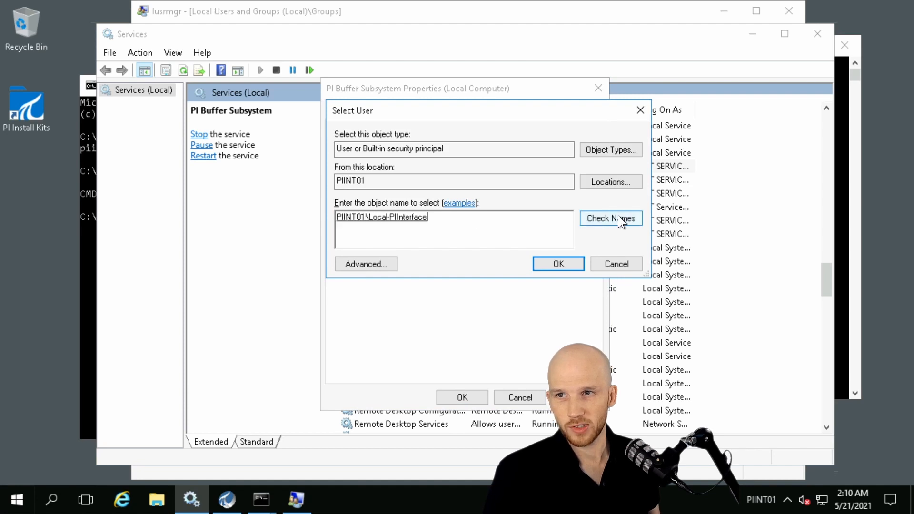
{"action": "left_click", "coordinate": [550, 263]}
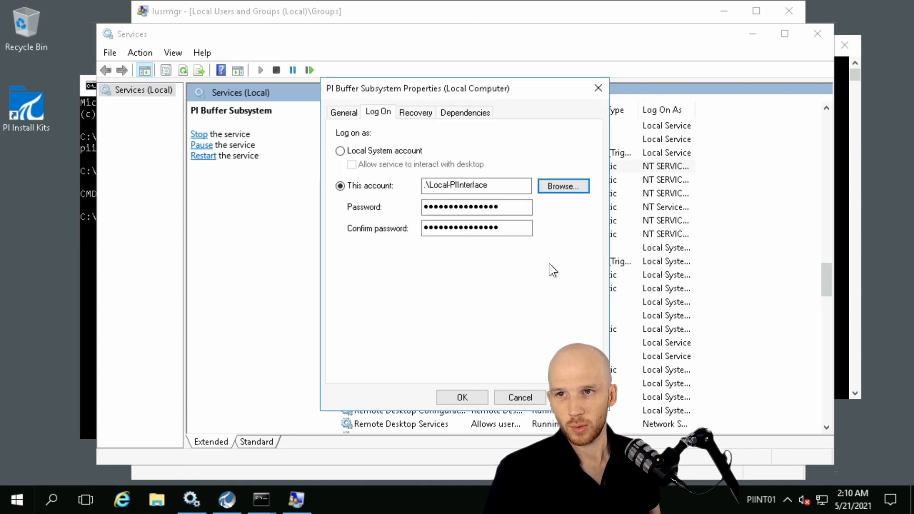
- Replace the PI Buffer Subsystem logon password and its confirmation with the account password, then apply the change and acknowledge the notices
{"action": "key", "text": "Tab"}
{"action": "key", "text": "BackSpace"}
{"action": "key", "text": "Tab"}
{"action": "key", "text": "BackSpace"}
{"action": "left_click", "coordinate": [441, 206]}
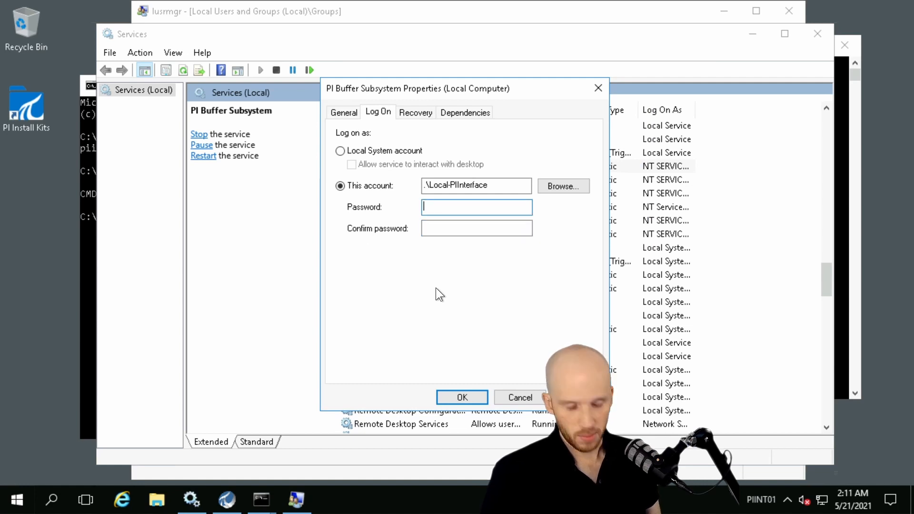
{"action": "type", "text": "**************"}
{"action": "key", "text": "Tab"}
{"action": "type", "text": "**************"}
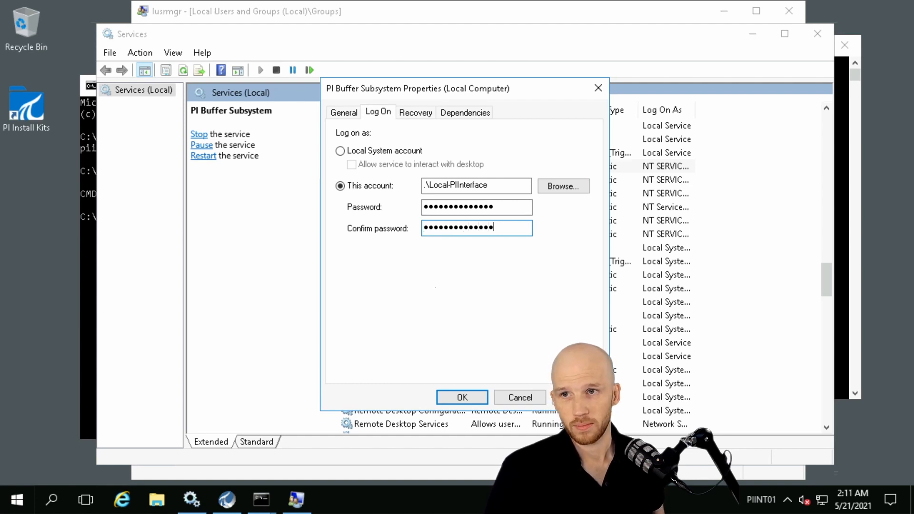
{"action": "left_click", "coordinate": [465, 398]}
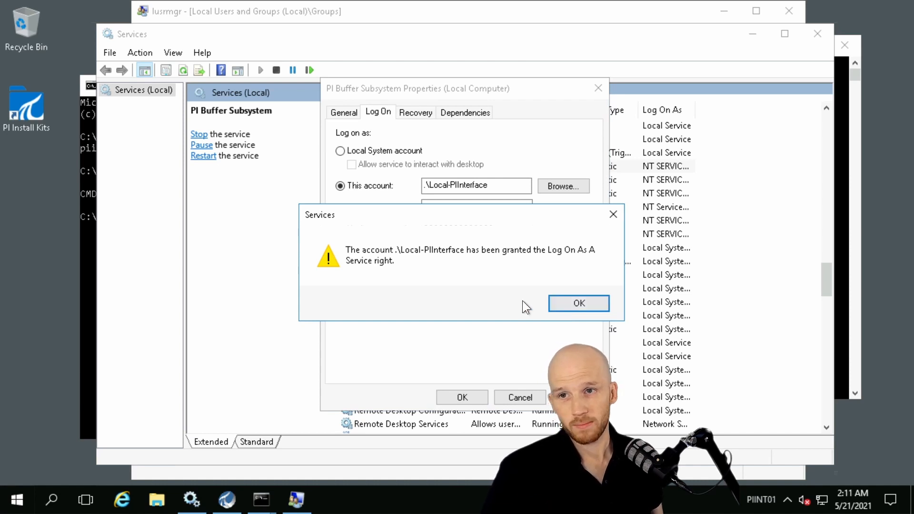
{"action": "left_click", "coordinate": [572, 302]}
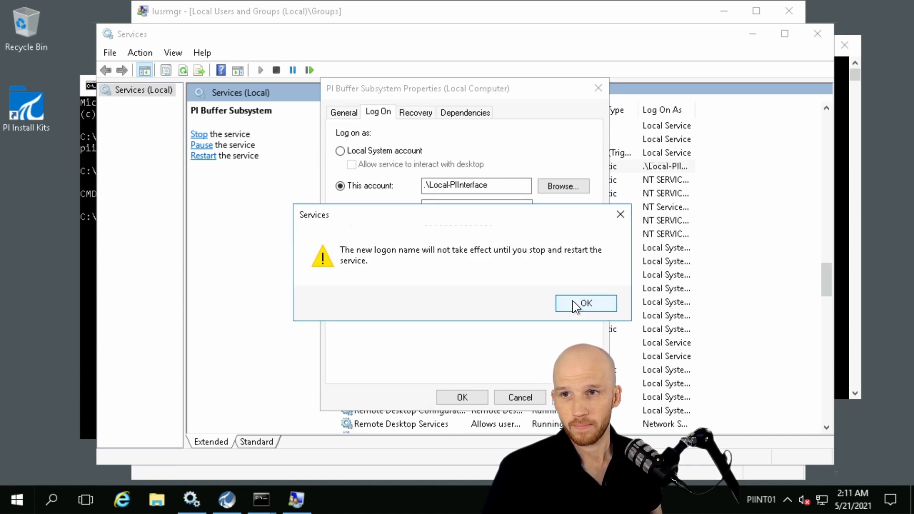
{"action": "left_click", "coordinate": [572, 303]}
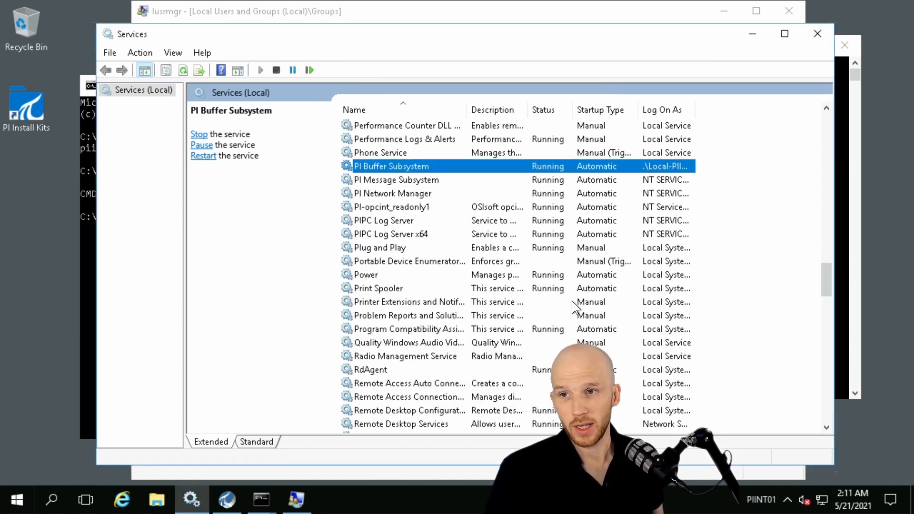
- Set the PI-opcint_readonly1 service to log on as Local-PIInterface, entering and confirming the account password
{"action": "left_click", "coordinate": [437, 208]}
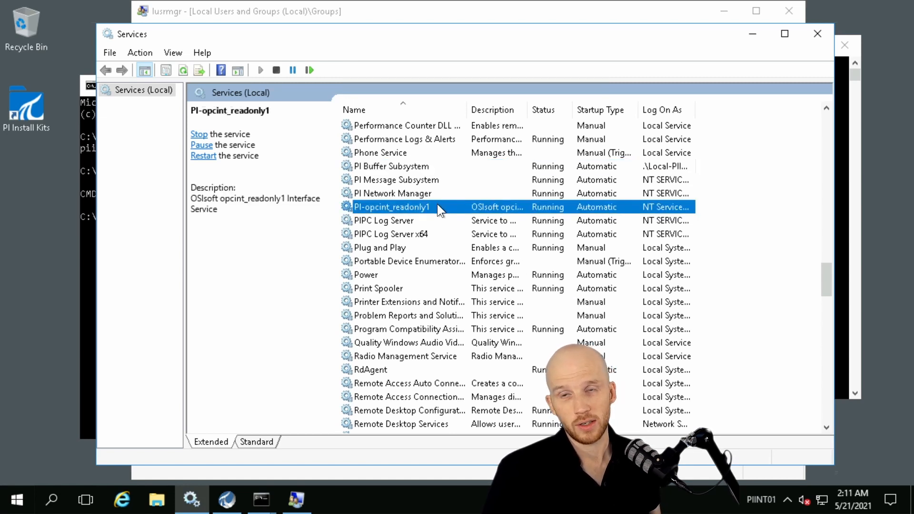
{"action": "right_click", "coordinate": [435, 205]}
{"action": "key", "text": "r"}
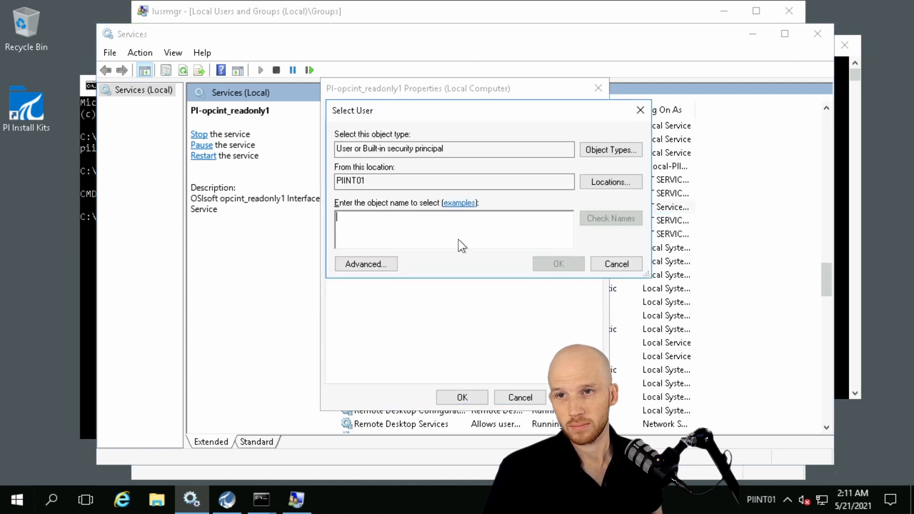
{"action": "type", "text": "local-piinterface"}
{"action": "key", "text": "Return"}
{"action": "key", "text": "Tab"}
{"action": "type", "text": "**************"}
{"action": "key", "text": "Tab"}
{"action": "type", "text": "**************"}
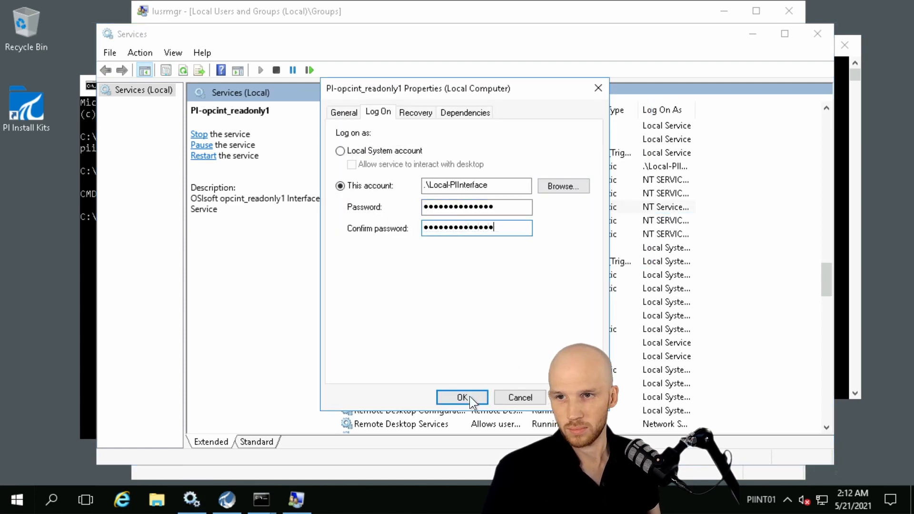
{"action": "key", "text": "Return"}
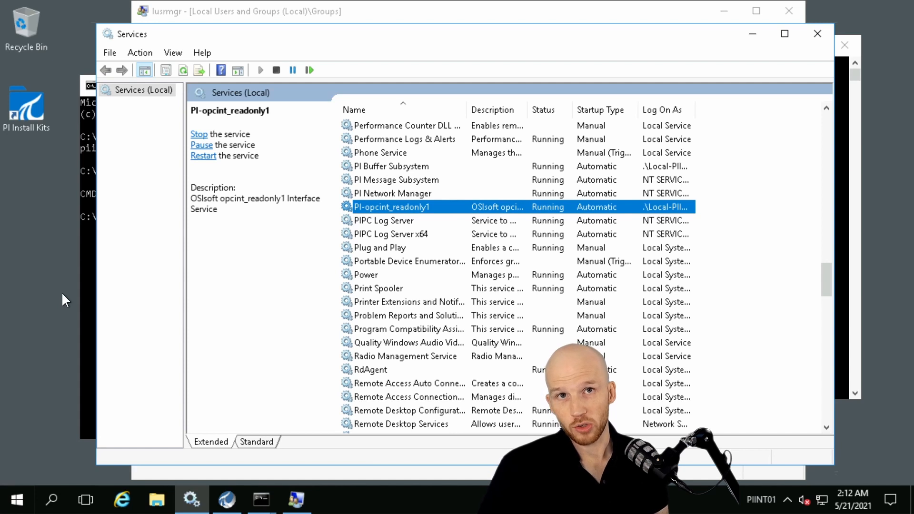
- Start PI Interface Configuration Utility, open its live PI message log window and move that window clear of the utility
{"action": "left_click", "coordinate": [10, 510]}
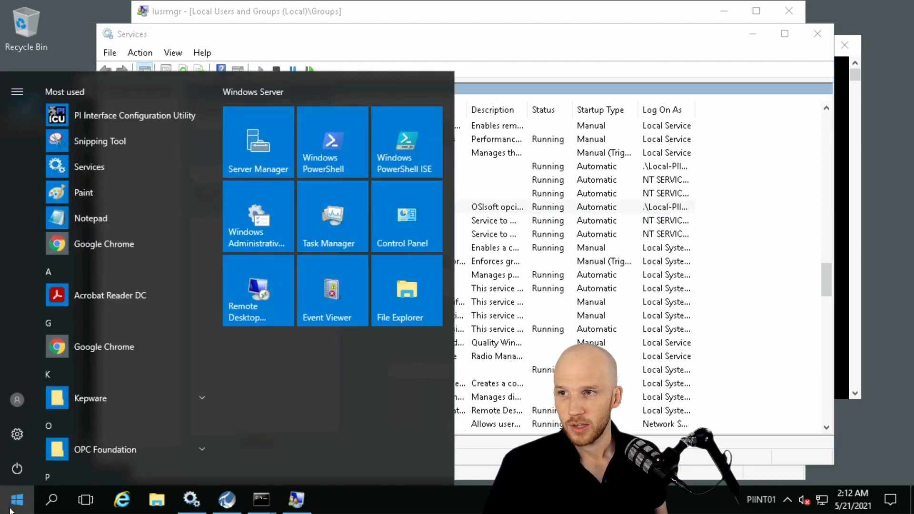
{"action": "left_click", "coordinate": [109, 114]}
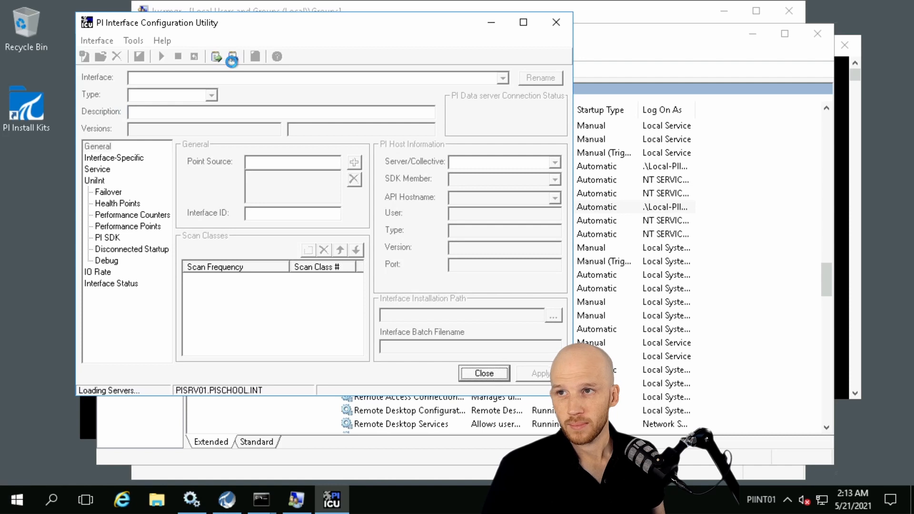
{"action": "left_click", "coordinate": [233, 56]}
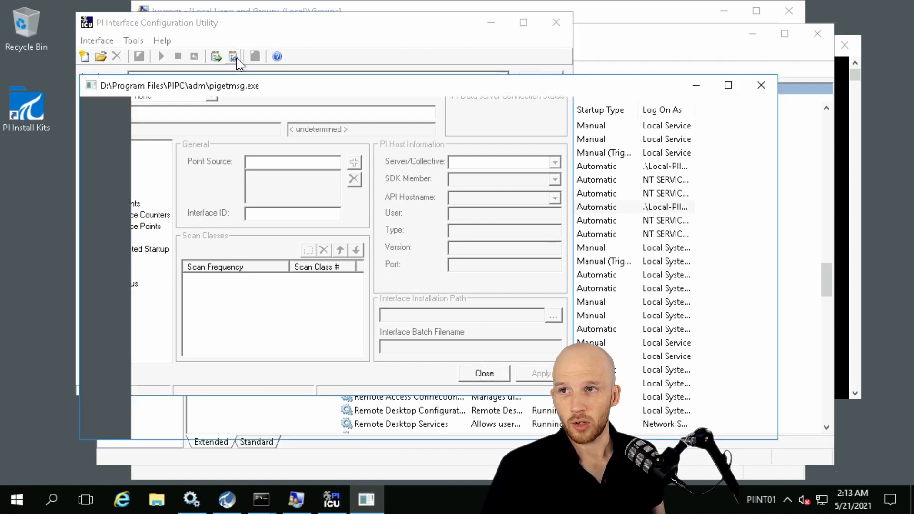
{"action": "left_click_drag", "start_coordinate": [266, 83], "coordinate": [382, 21]}
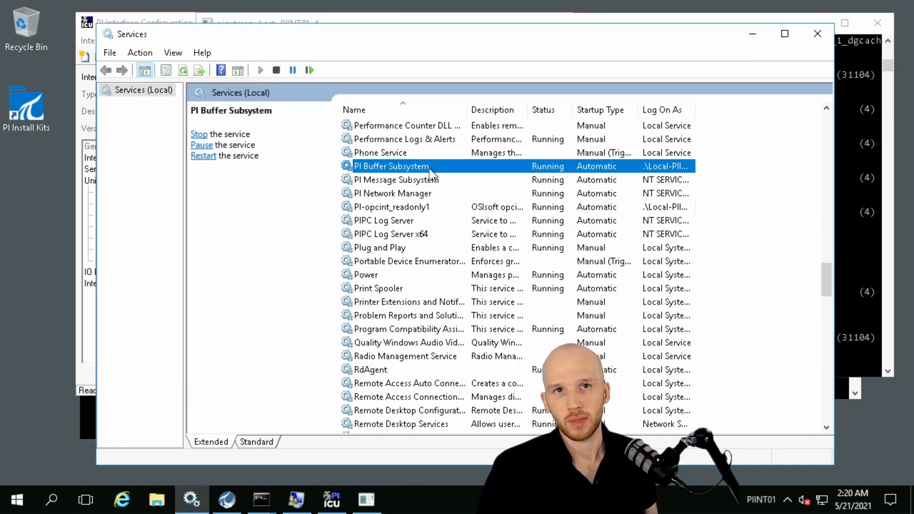
- Restart the PI Buffer Subsystem service together with its dependent PI-opcint_readonly1 service
{"action": "right_click", "coordinate": [429, 167]}
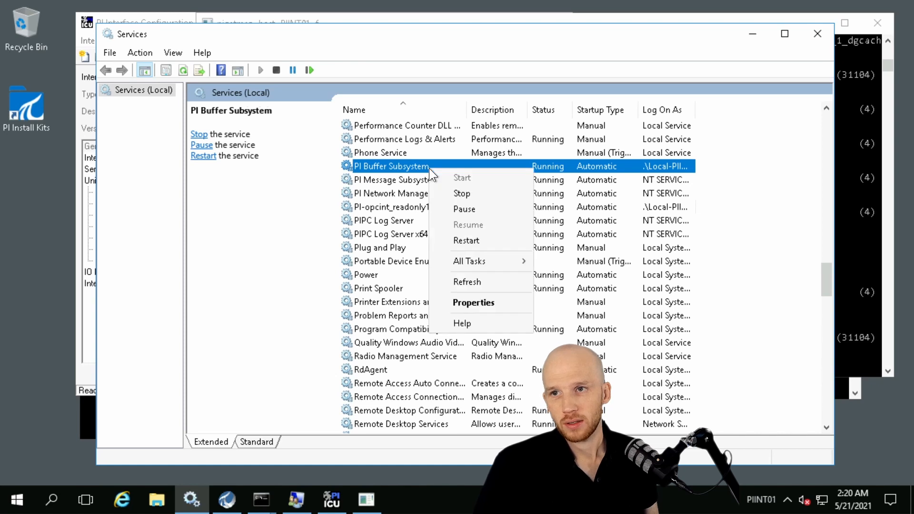
{"action": "left_click", "coordinate": [469, 240]}
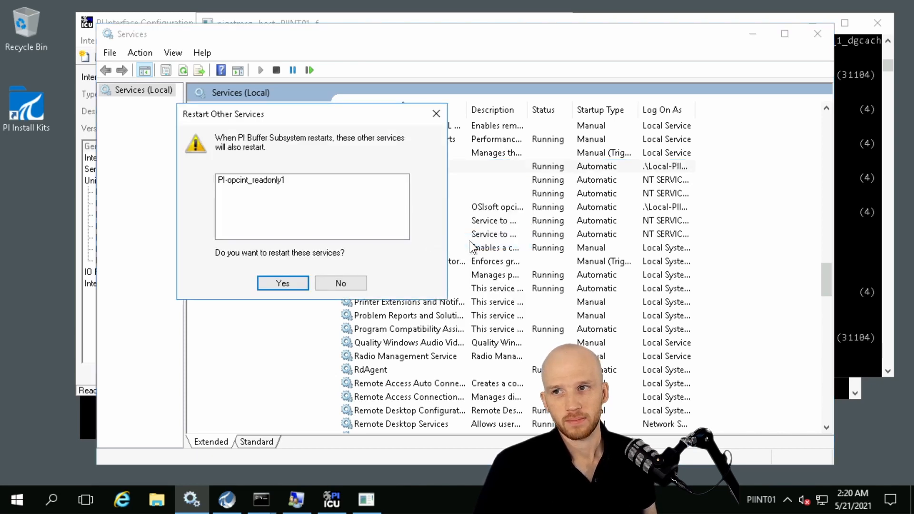
{"action": "left_click", "coordinate": [292, 285]}
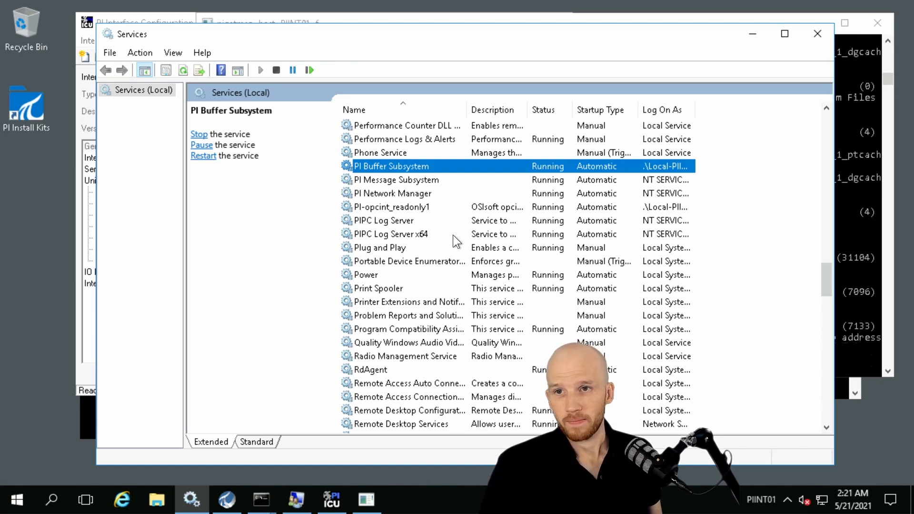
- Switch to the PISRV01 session and open Current Values under Data in PI System Management Tools
{"action": "mouse_move", "coordinate": [203, 4]}
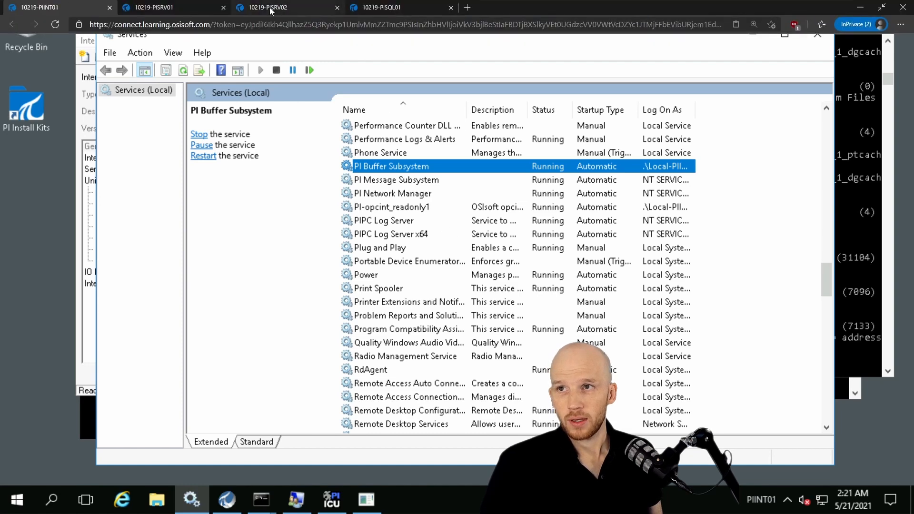
{"action": "left_click", "coordinate": [170, 10]}
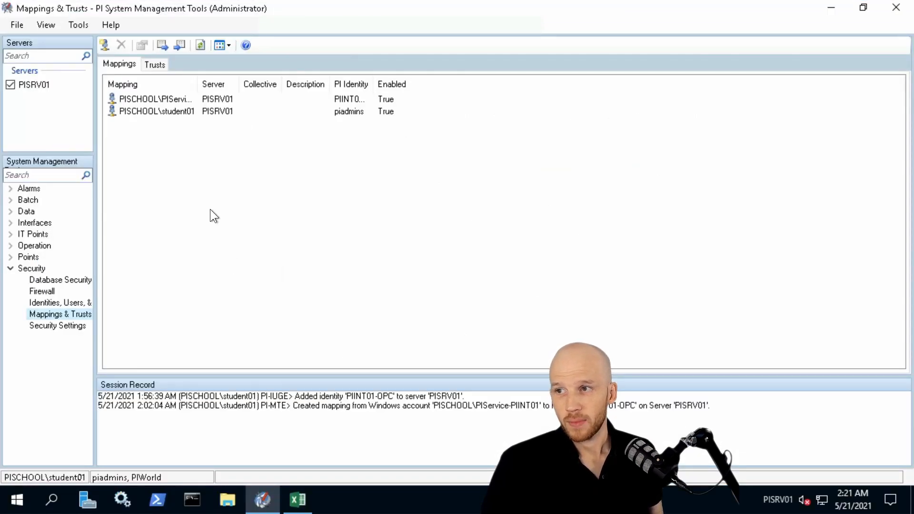
{"action": "left_click", "coordinate": [9, 211]}
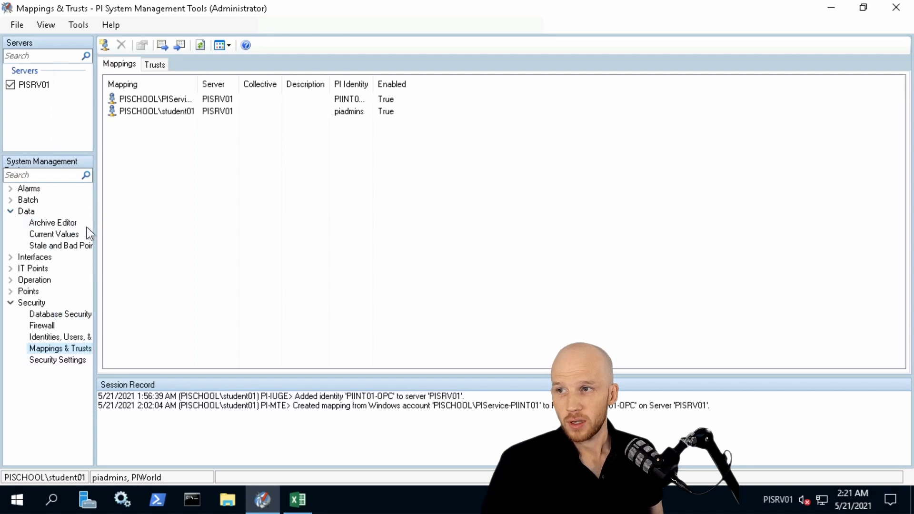
{"action": "left_click", "coordinate": [64, 233]}
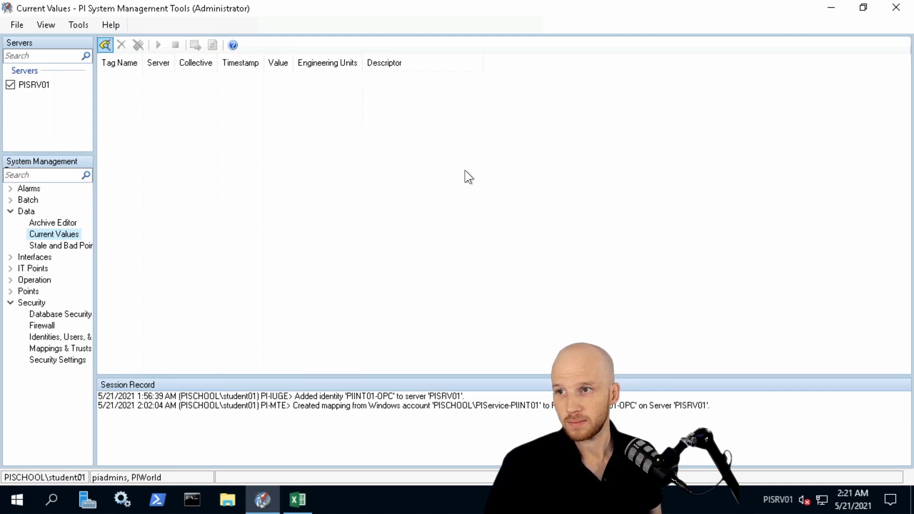
- Search for tags with point source piint*, load all of them into Current Values and start live updating
{"action": "key", "text": "Tab"}
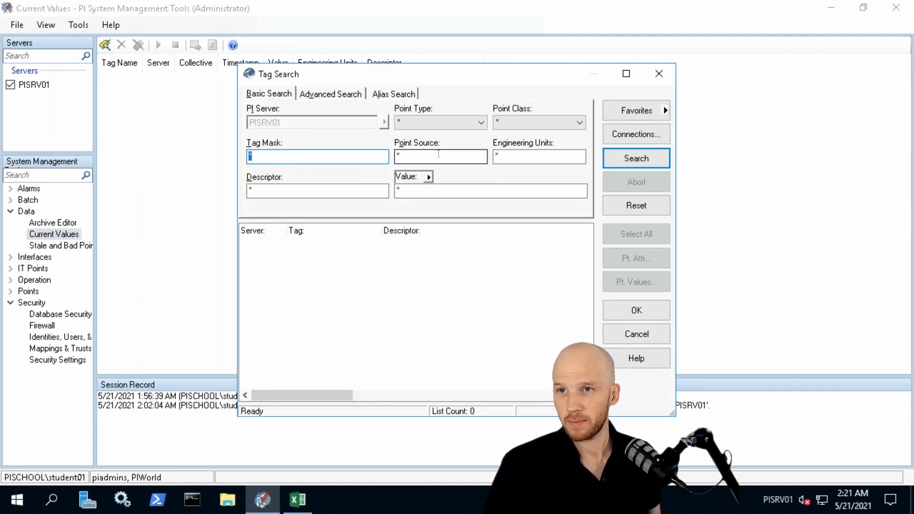
{"action": "type", "text": "piint*"}
{"action": "key", "text": "Return"}
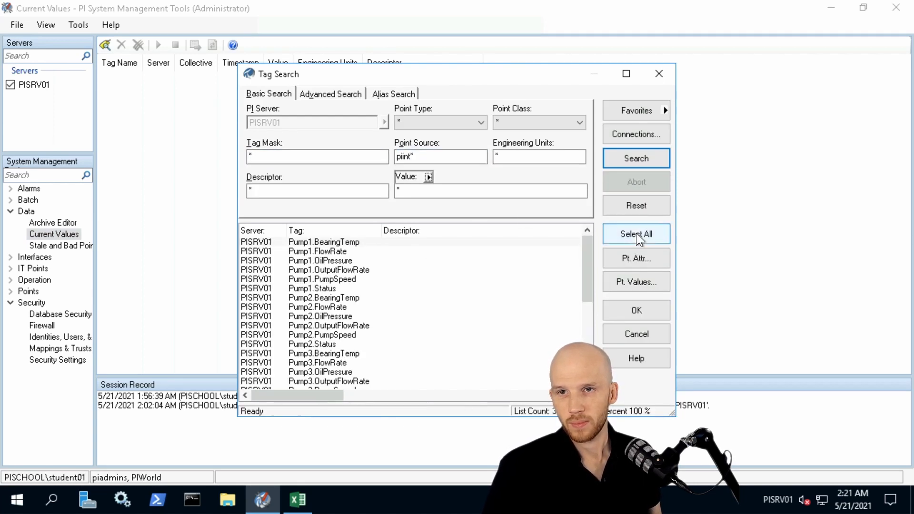
{"action": "left_click", "coordinate": [638, 236]}
{"action": "left_click", "coordinate": [636, 311]}
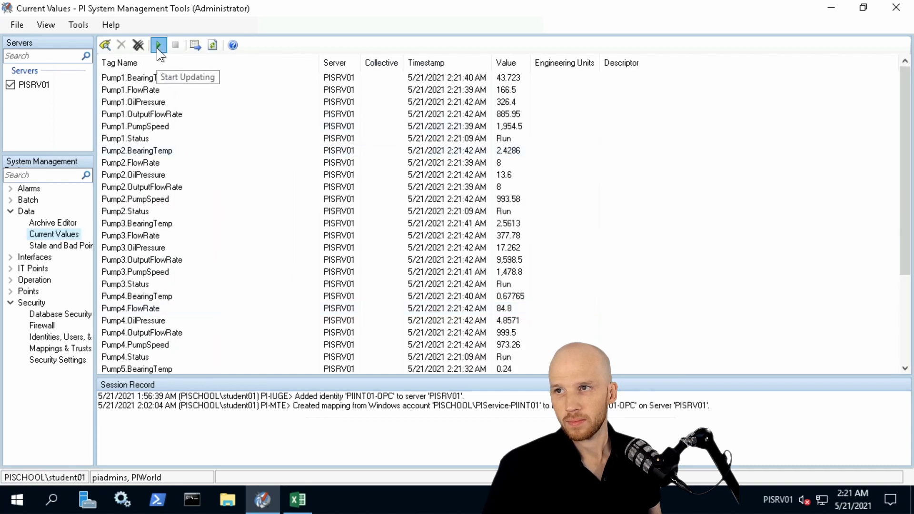
{"action": "left_click", "coordinate": [157, 48]}
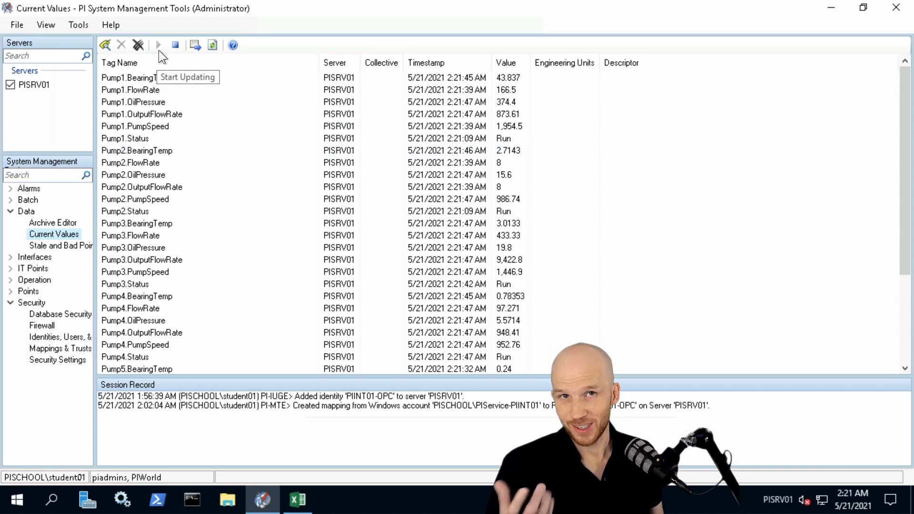
- Examine the identity, OS user and trust of the remote pibufss connection in PISRV01's Network Manager Statistics
{"action": "left_click", "coordinate": [10, 280]}
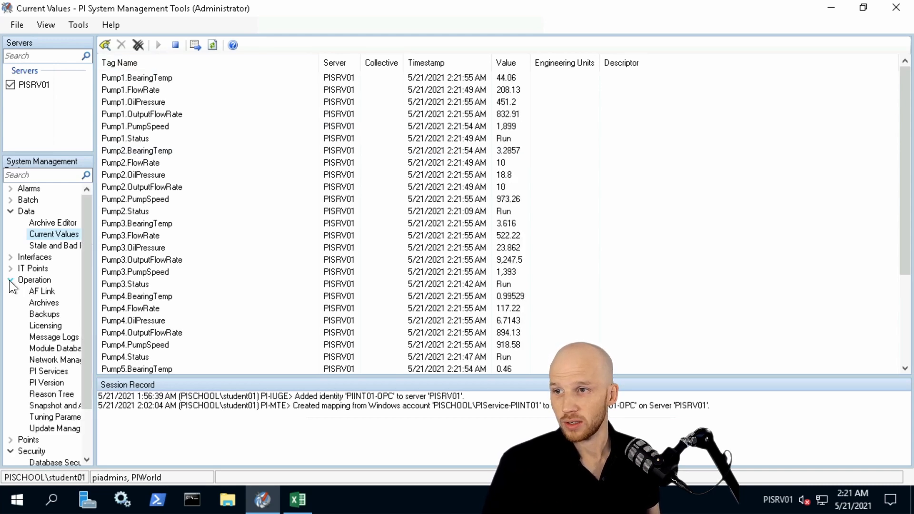
{"action": "left_click", "coordinate": [56, 357]}
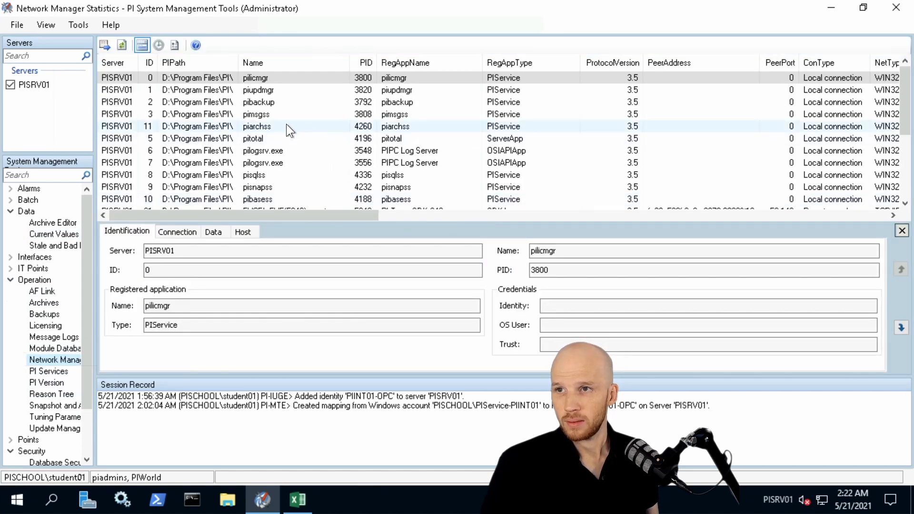
{"action": "scroll", "coordinate": [287, 124], "scroll_direction": "down", "scroll_amount": 1}
{"action": "scroll", "coordinate": [286, 124], "scroll_direction": "down", "scroll_amount": 3}
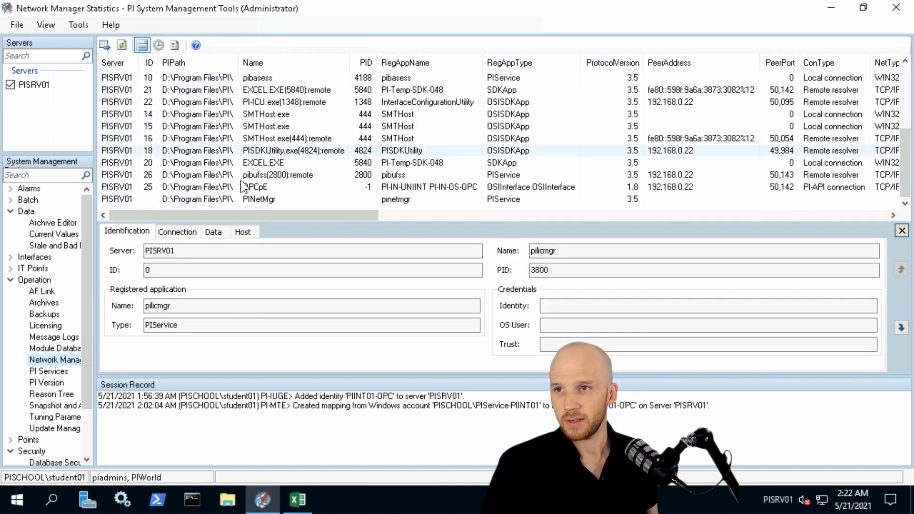
{"action": "left_click", "coordinate": [207, 174]}
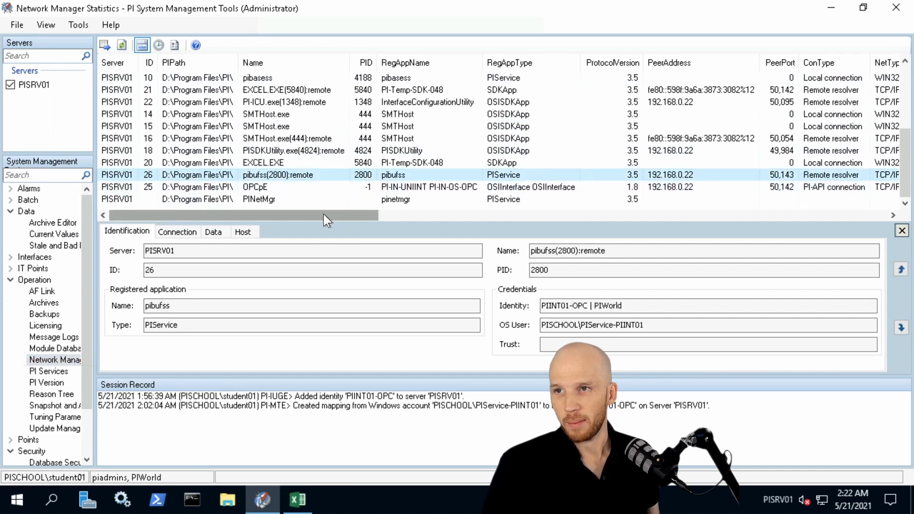
{"action": "left_click_drag", "start_coordinate": [313, 213], "coordinate": [874, 213]}
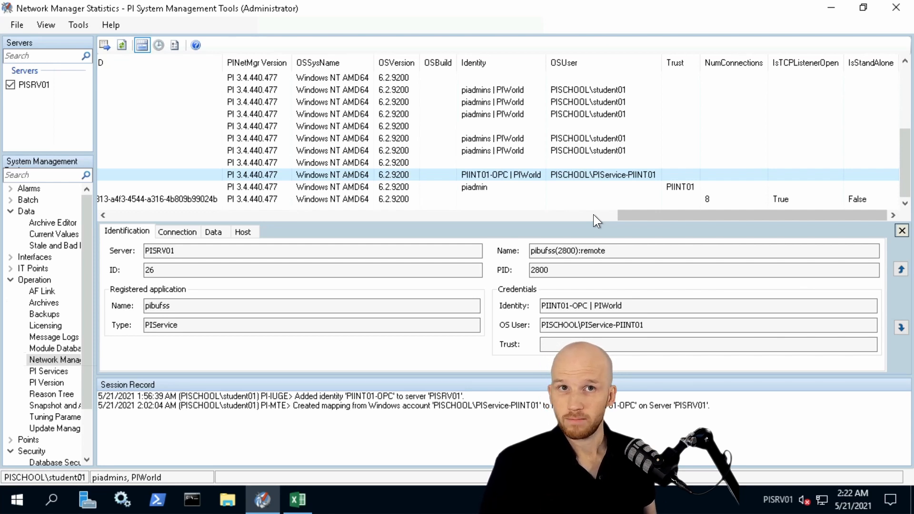
- Switch to the PIINT01 session and run PIAPI2018-Patch2_2.0.4.7_.exe from PI Install Kits as administrator
{"action": "mouse_move", "coordinate": [55, 3]}
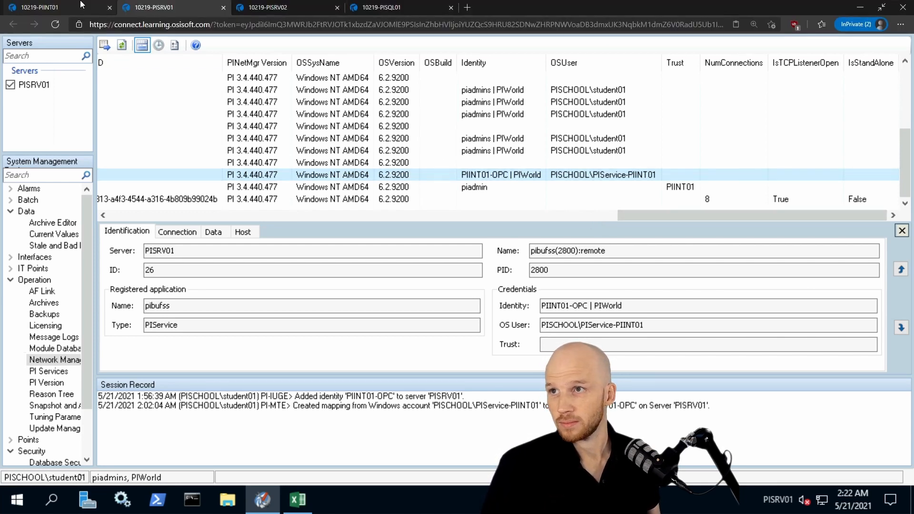
{"action": "left_click", "coordinate": [48, 7]}
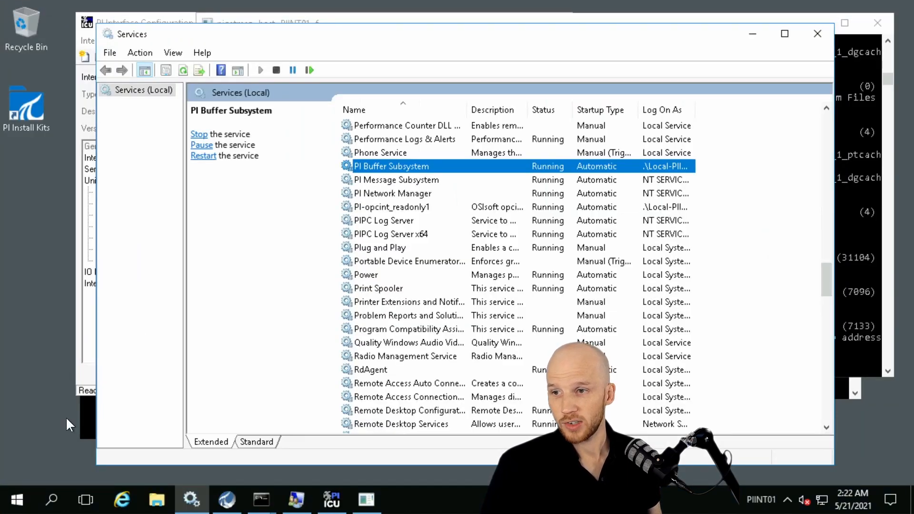
{"action": "left_click", "coordinate": [27, 111]}
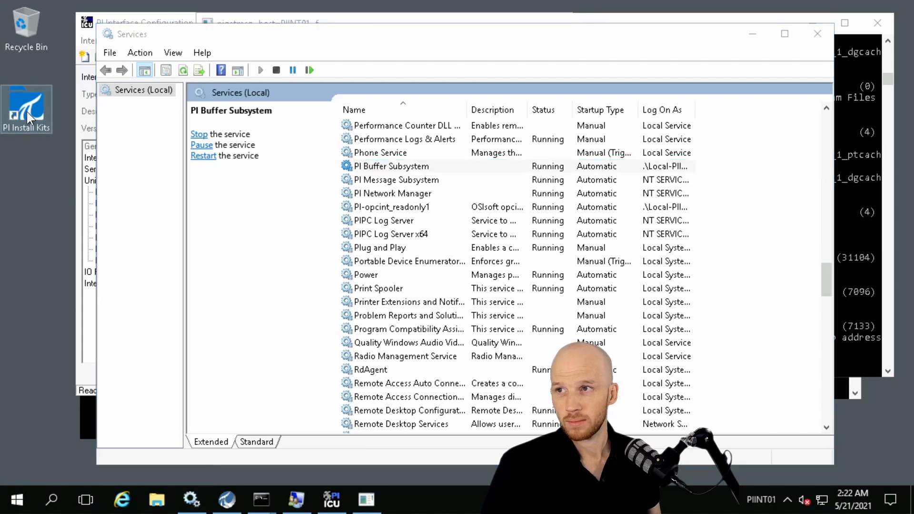
{"action": "double_click", "coordinate": [27, 112]}
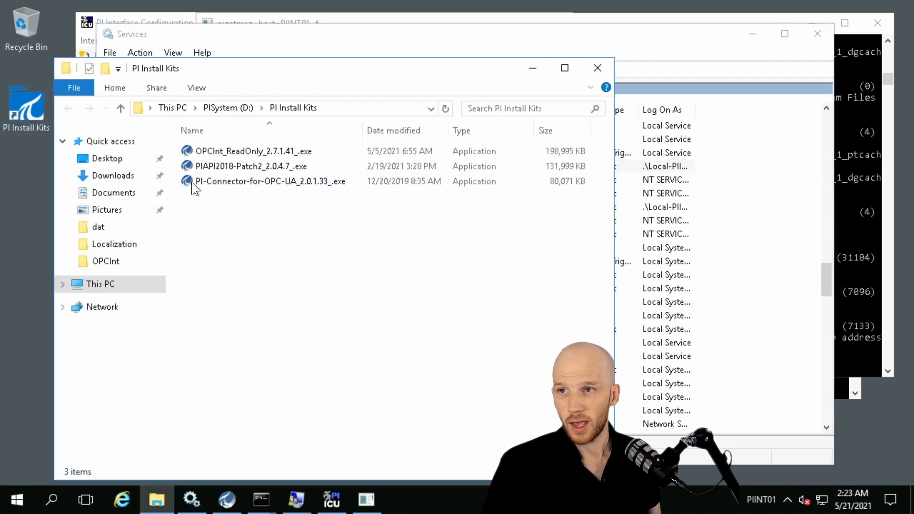
{"action": "double_click", "coordinate": [275, 164]}
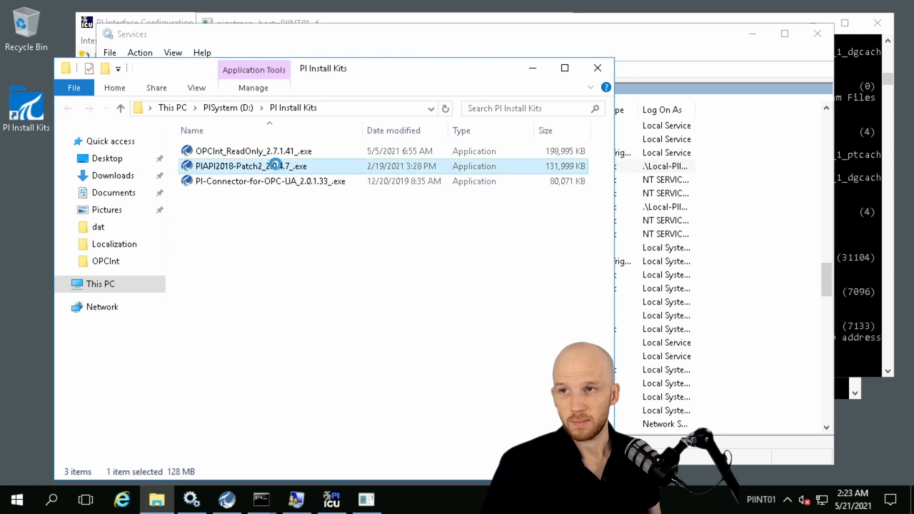
{"action": "right_click", "coordinate": [276, 167]}
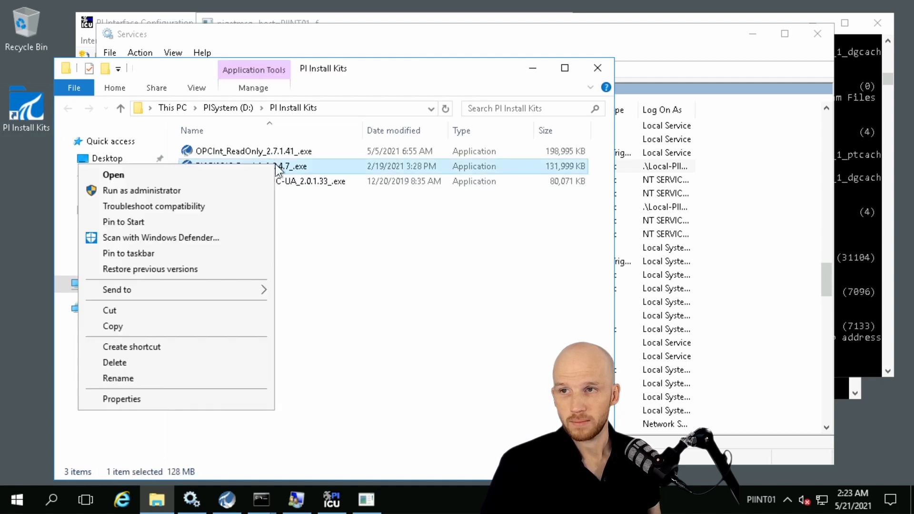
{"action": "left_click", "coordinate": [217, 190]}
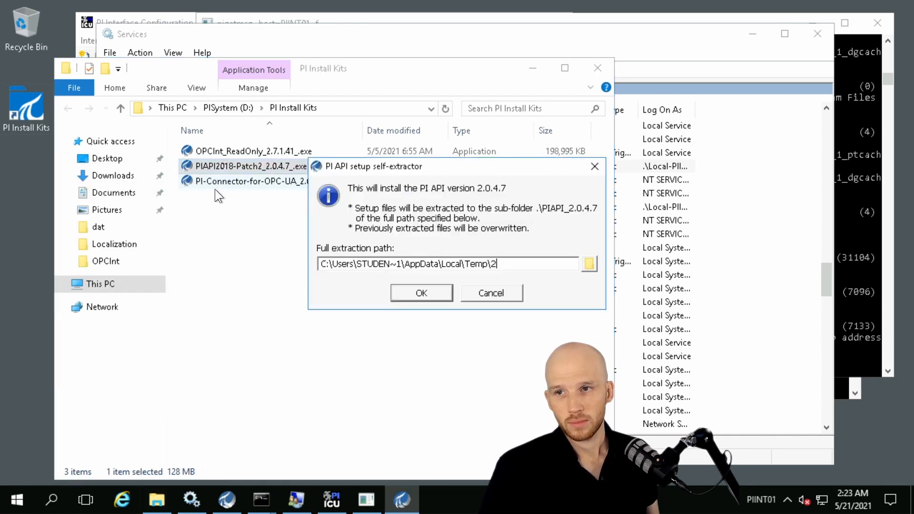
- Extract the setup files to the default path, install PI API 2018 Patch 2 for Windows Integrated Security and restart the computer
{"action": "left_click", "coordinate": [402, 292]}
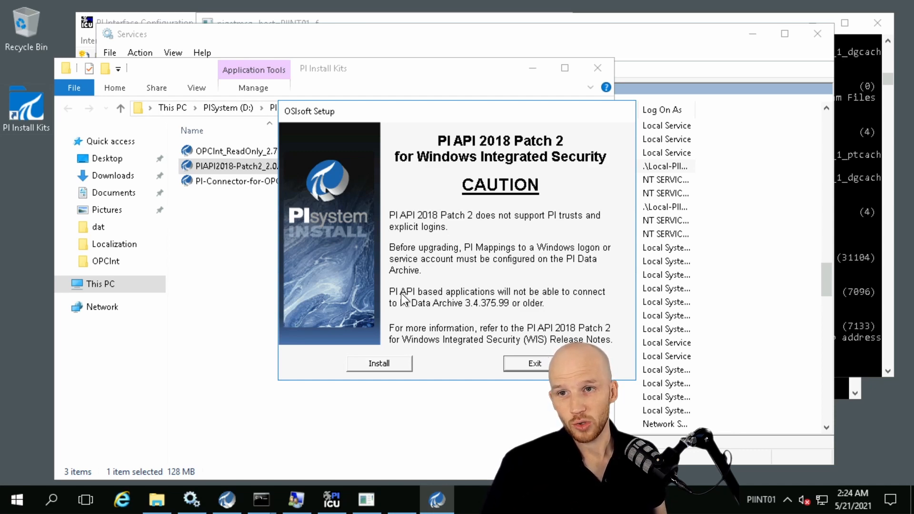
{"action": "left_click", "coordinate": [365, 363]}
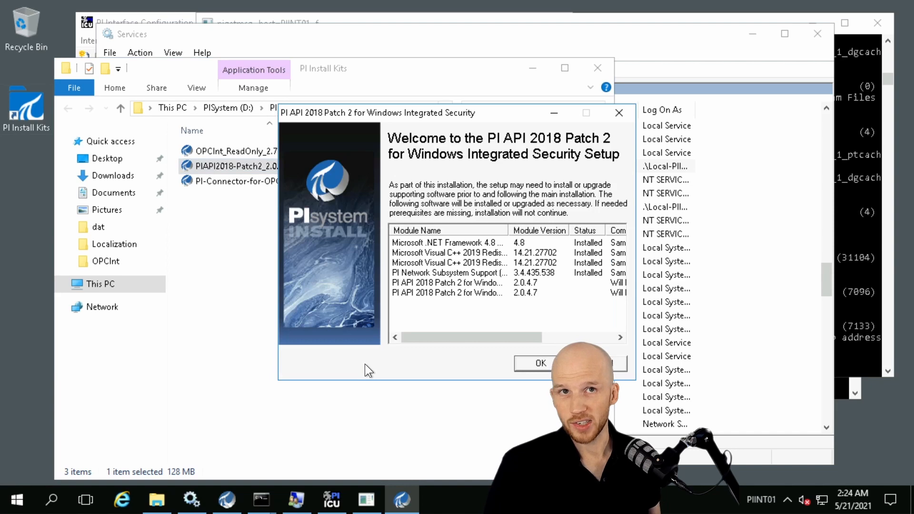
{"action": "left_click", "coordinate": [535, 361]}
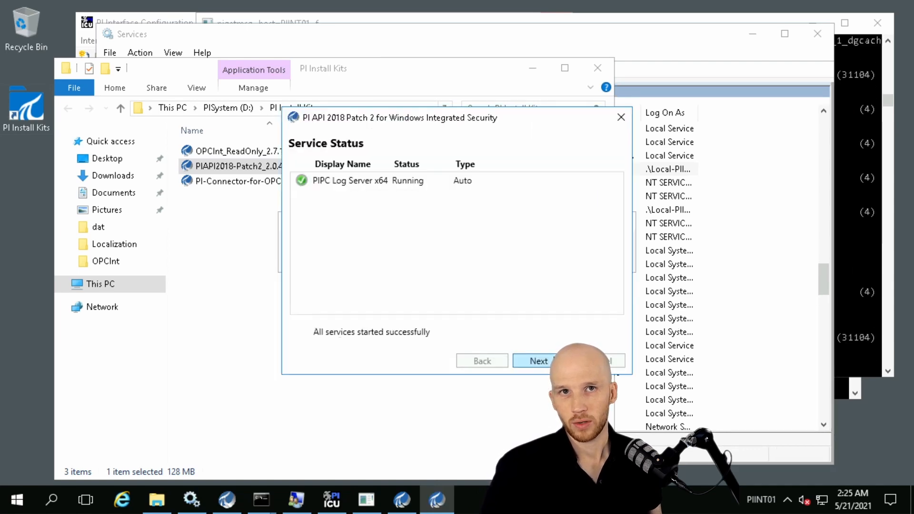
{"action": "key", "text": "Return"}
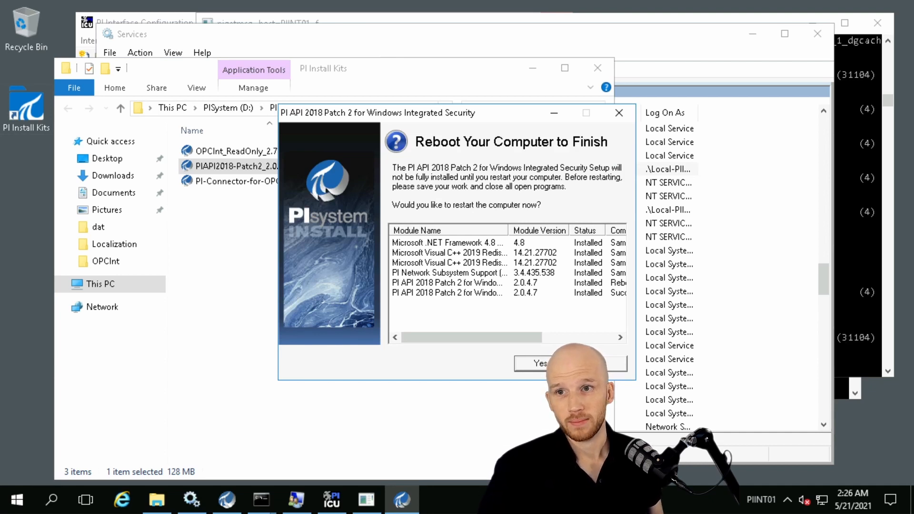
{"action": "left_click", "coordinate": [561, 363]}
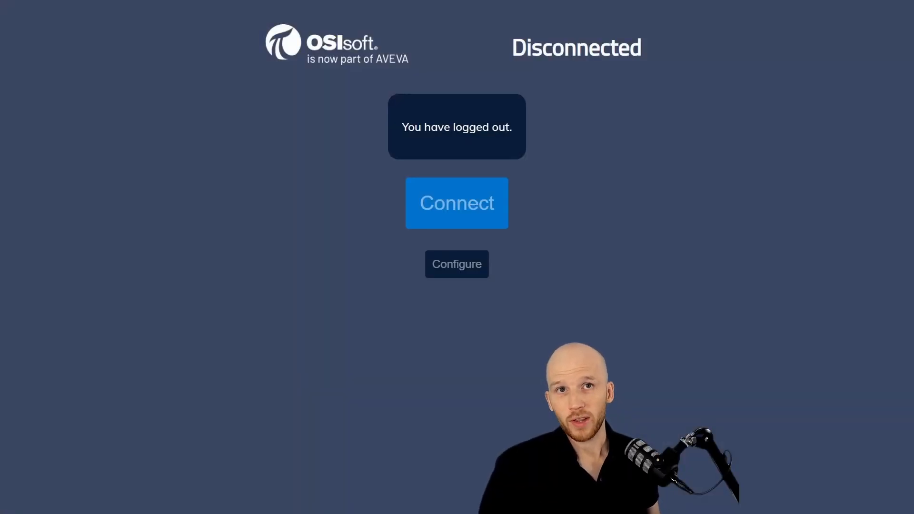
- Switch to the PISRV01 session and check the pump tags' timestamps in Current Values
{"action": "mouse_move", "coordinate": [220, 5]}
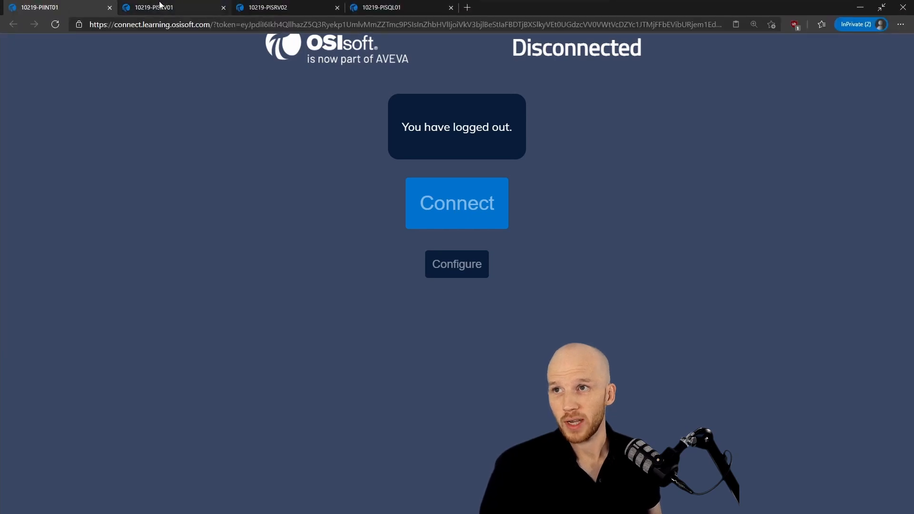
{"action": "left_click", "coordinate": [157, 7]}
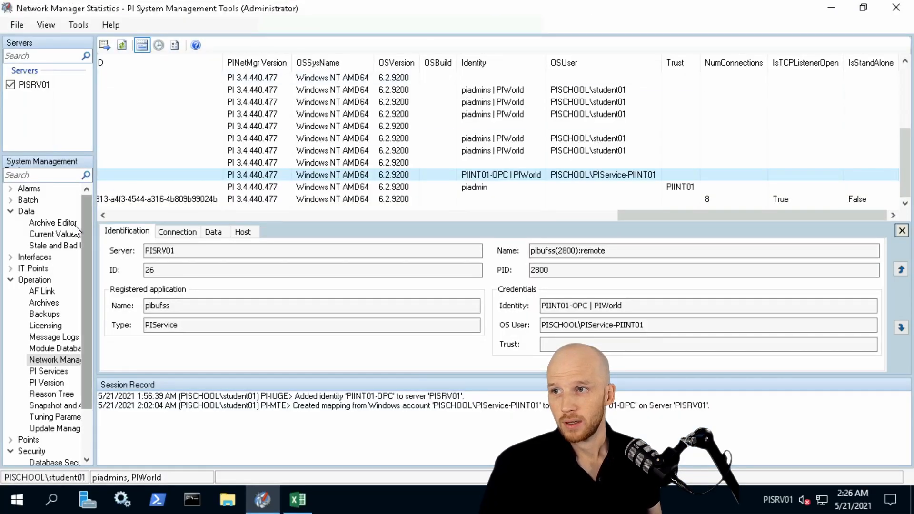
{"action": "left_click", "coordinate": [45, 234]}
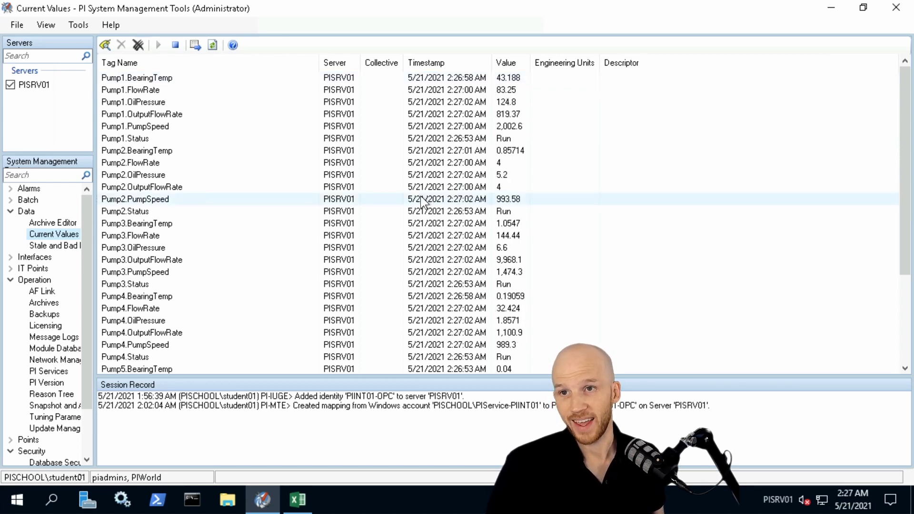
- Return to the disconnected PIINT01 session and reconnect to it
{"action": "mouse_move", "coordinate": [122, 3]}
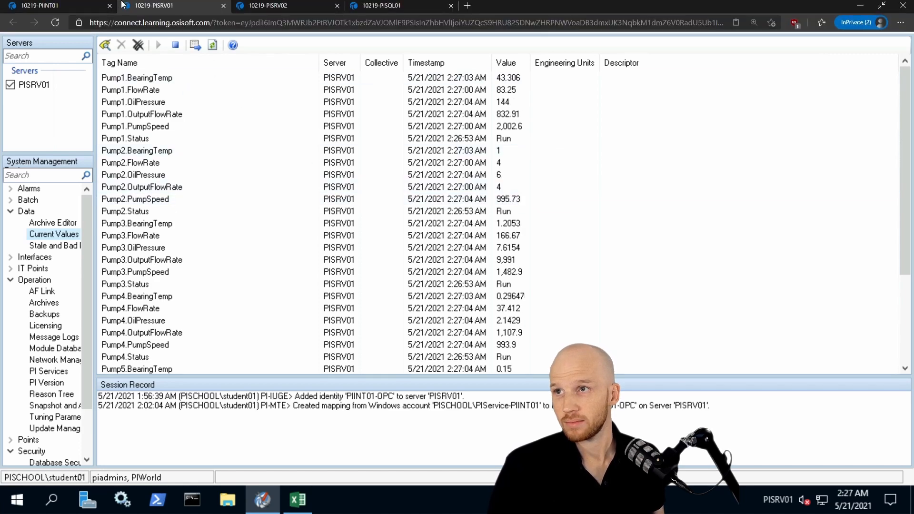
{"action": "left_click", "coordinate": [33, 7]}
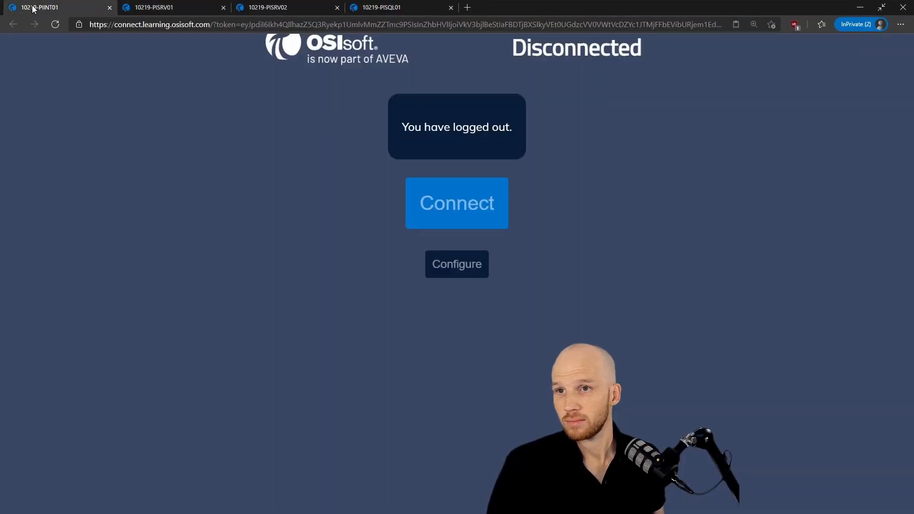
{"action": "left_click", "coordinate": [456, 216]}
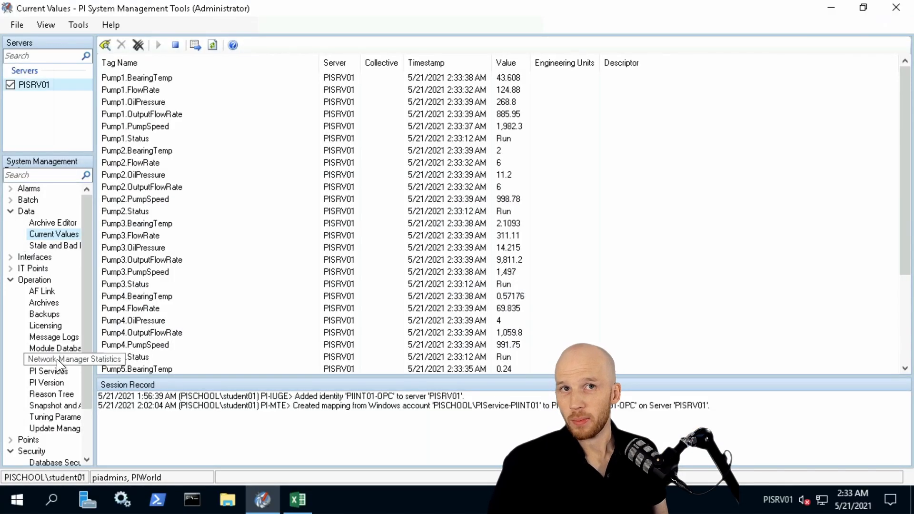
- Compare the identity, OS user and trust of the remote OPCpE and pibufss connections in PISRV01's Network Manager Statistics
{"action": "left_click", "coordinate": [56, 359]}
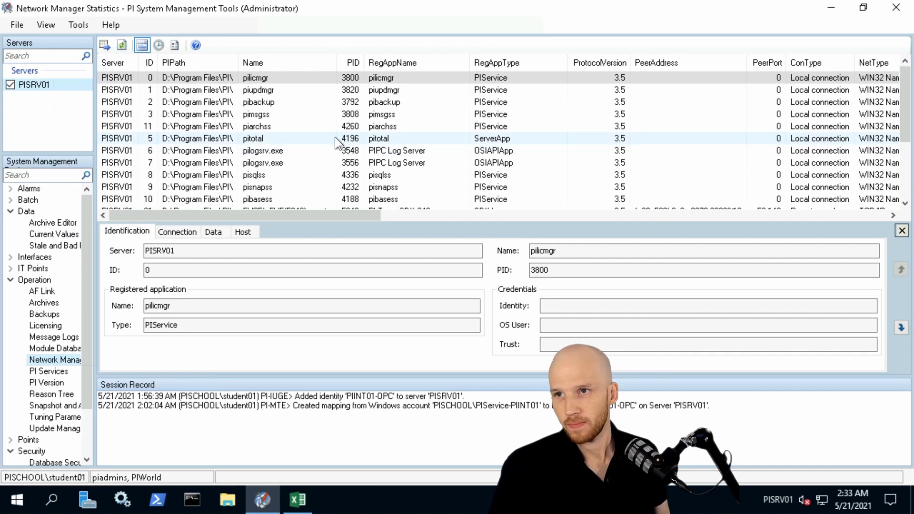
{"action": "scroll", "coordinate": [385, 122], "scroll_direction": "down", "scroll_amount": 3}
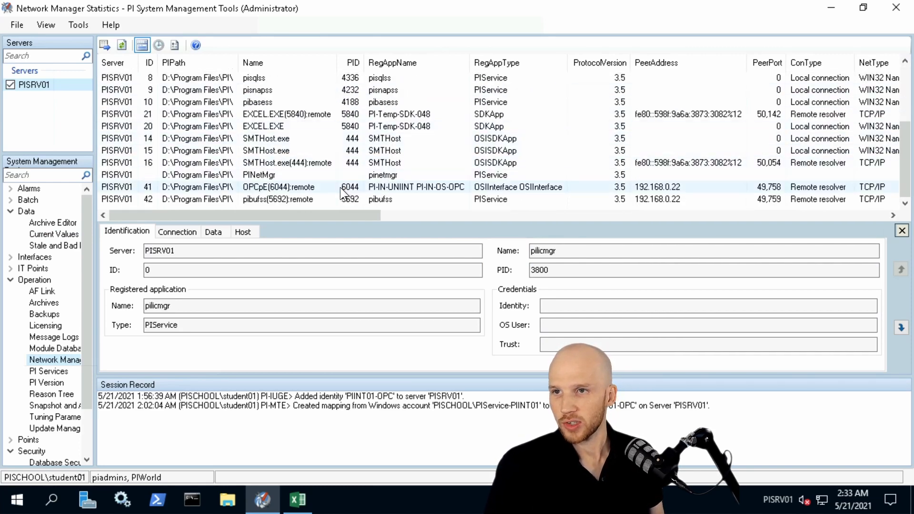
{"action": "left_click", "coordinate": [324, 189]}
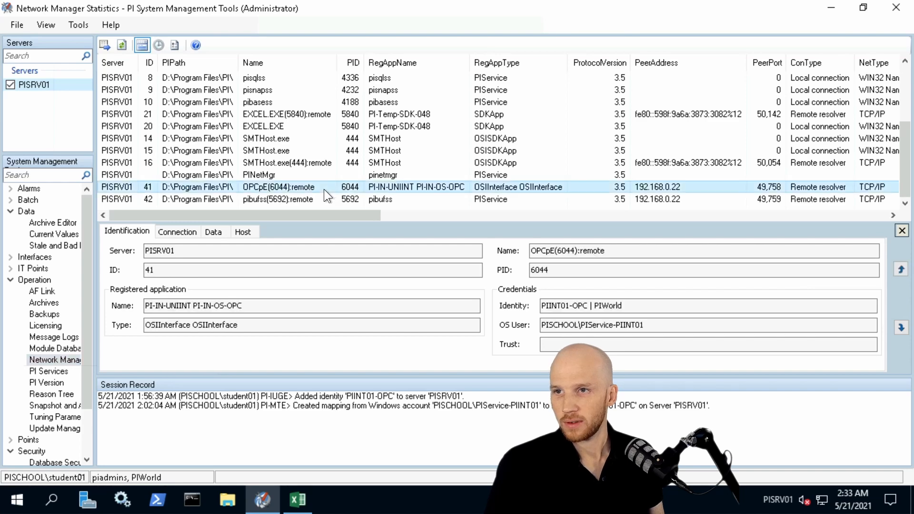
{"action": "left_click", "coordinate": [288, 198]}
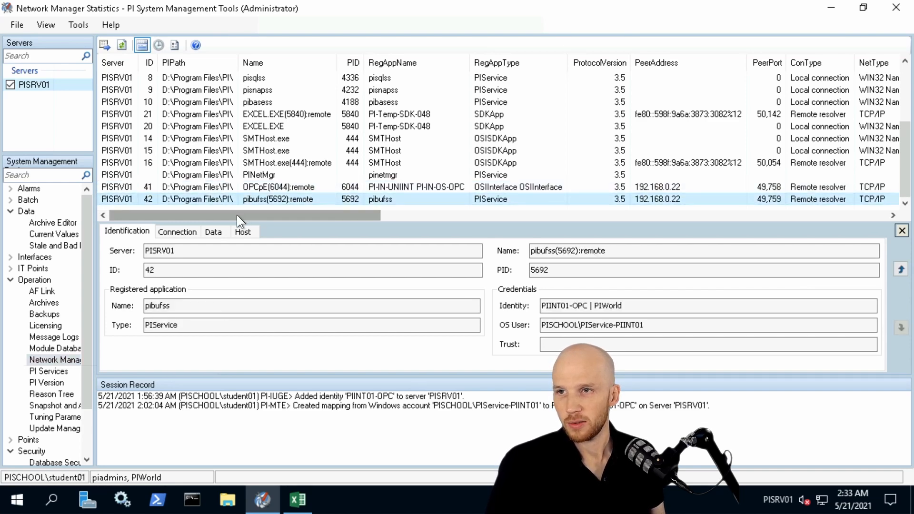
{"action": "left_click_drag", "start_coordinate": [236, 216], "coordinate": [791, 212]}
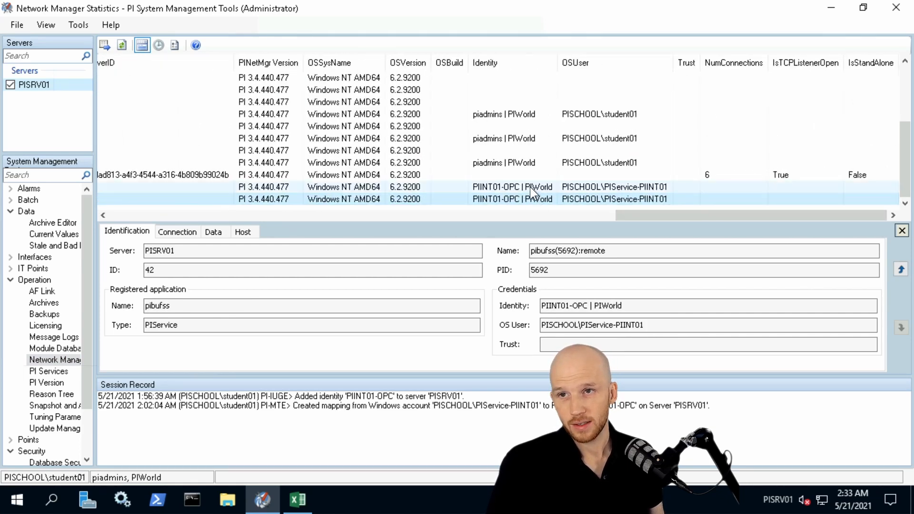
{"action": "left_click", "coordinate": [530, 186]}
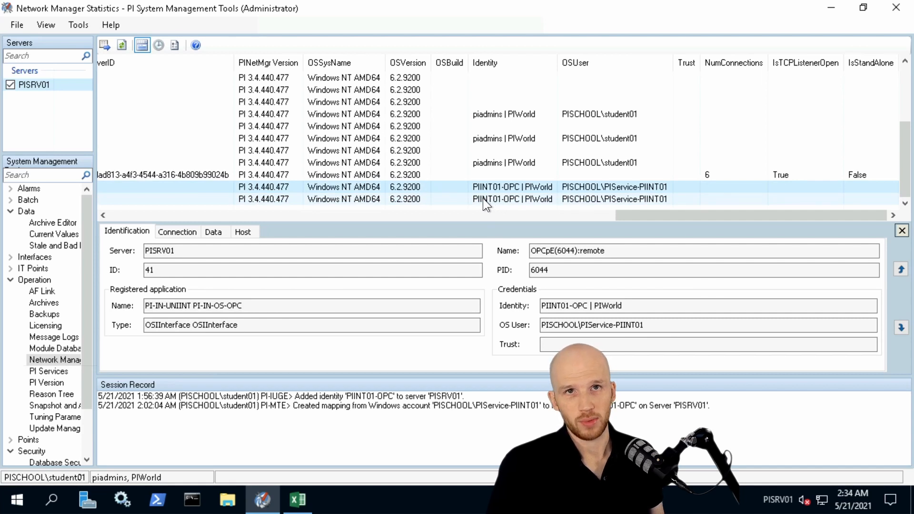
{"action": "left_click", "coordinate": [482, 197]}
{"action": "left_click", "coordinate": [489, 185]}
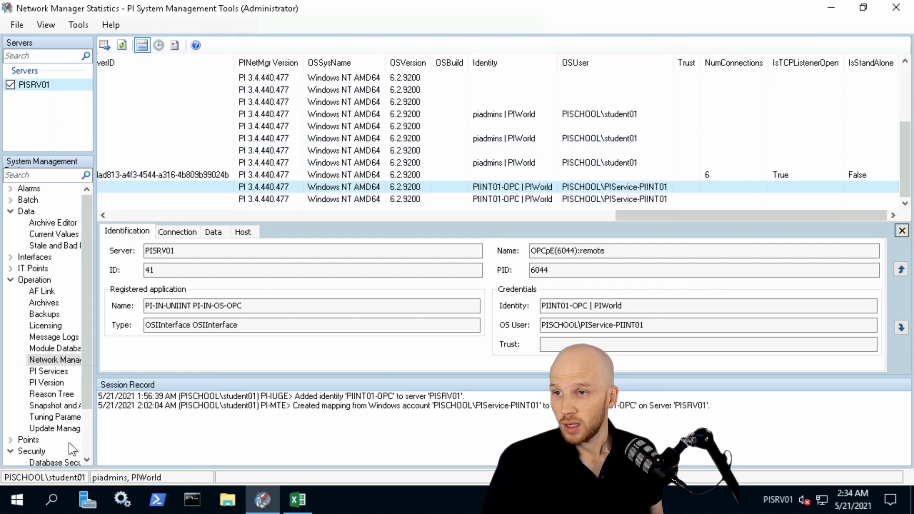
- Raise PISRV01's Security Settings to the highest level, disabling API and SDK trusts as well, and save the change
{"action": "scroll", "coordinate": [67, 444], "scroll_direction": "down", "scroll_amount": 2}
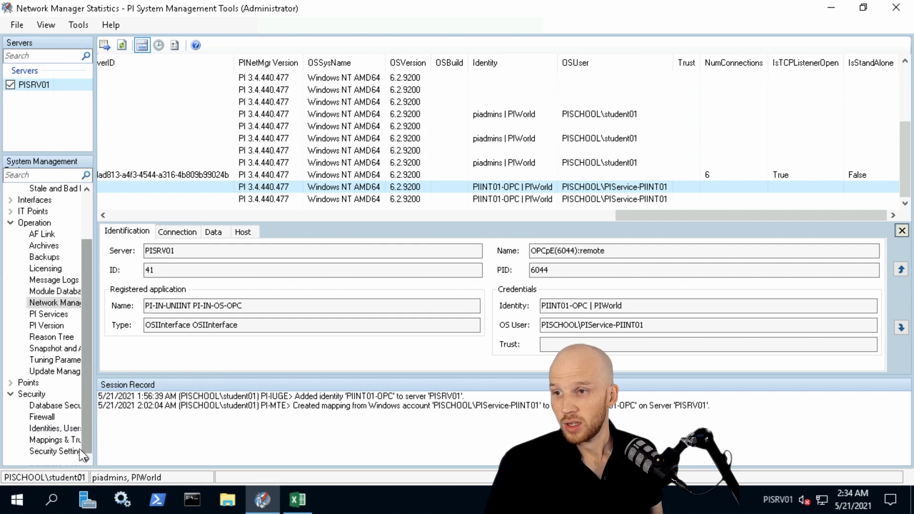
{"action": "left_click", "coordinate": [61, 451]}
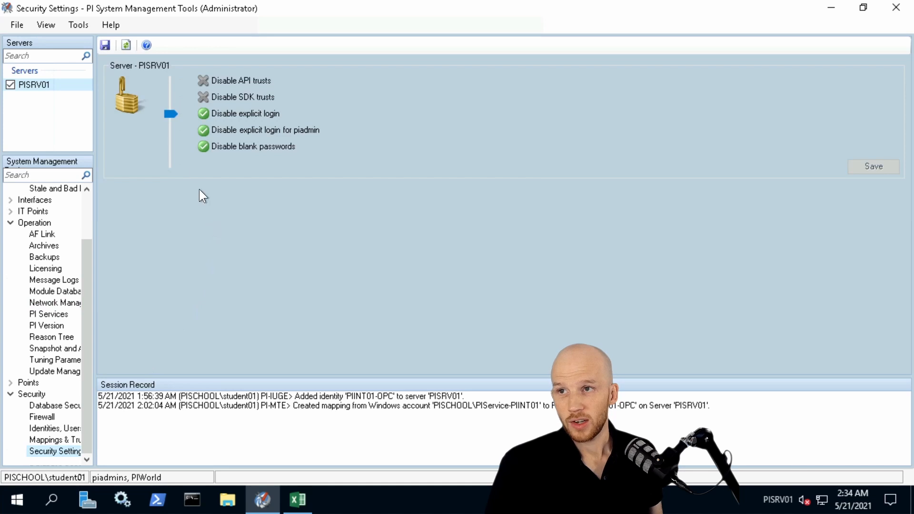
{"action": "left_click_drag", "start_coordinate": [168, 113], "coordinate": [173, 78]}
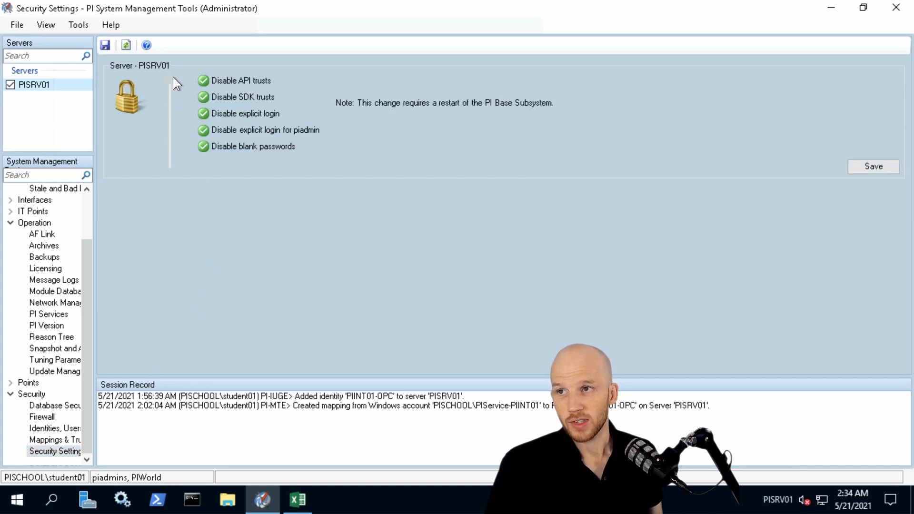
{"action": "left_click_drag", "start_coordinate": [221, 136], "coordinate": [398, 163]}
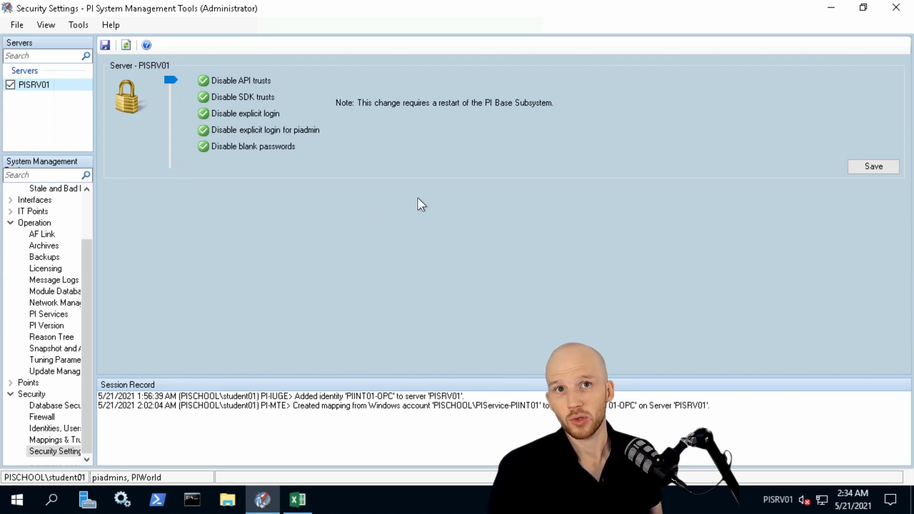
{"action": "left_click", "coordinate": [862, 165]}
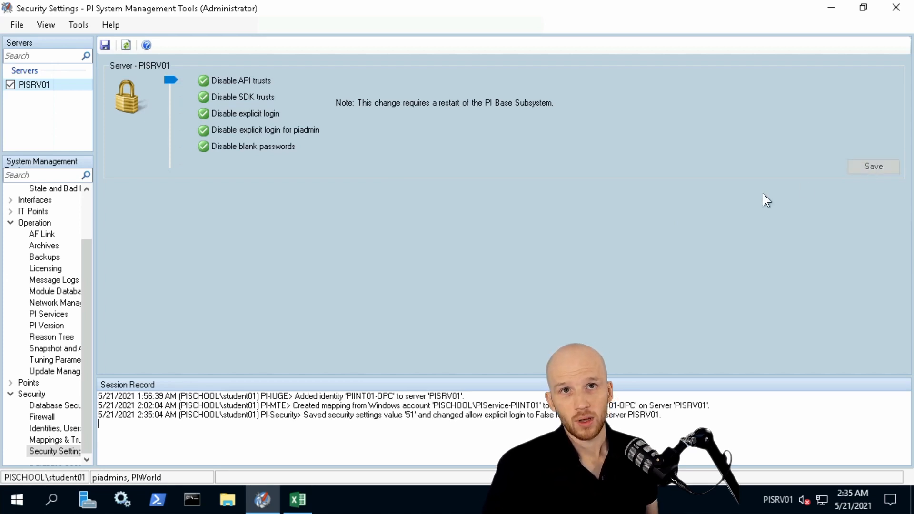